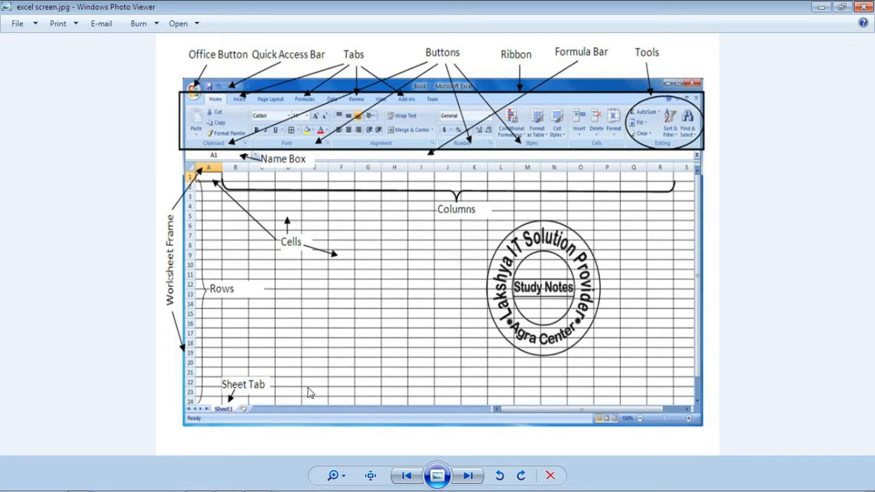
# Step: Close the labelled picture of the Excel screen to return to the blank workbook
pyautogui.click(865, 7)
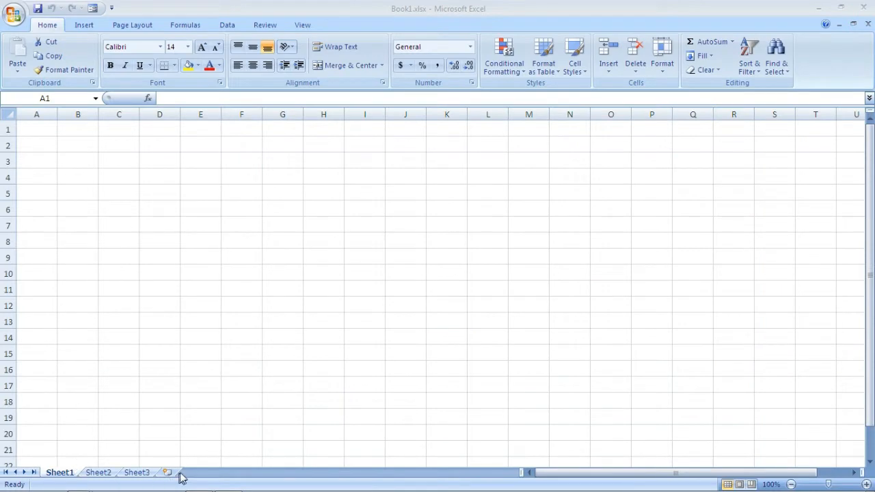
pyautogui.click(122, 167)
pyautogui.click(121, 164)
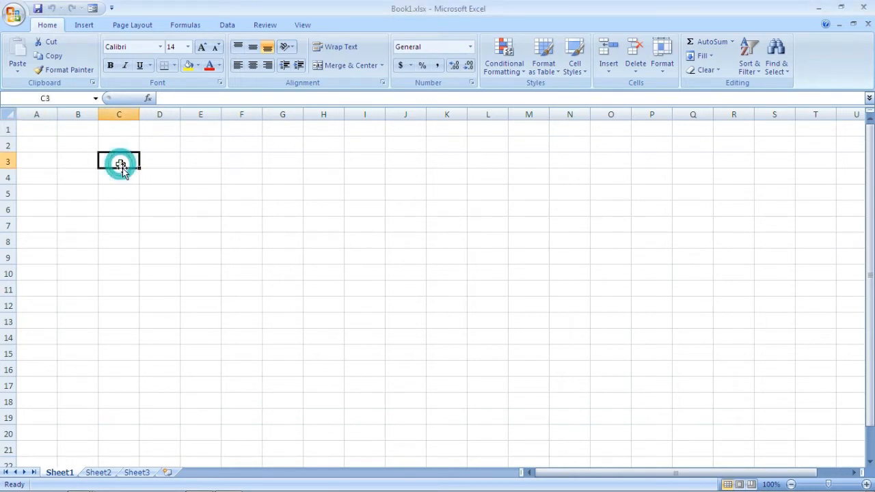
pyautogui.click(206, 179)
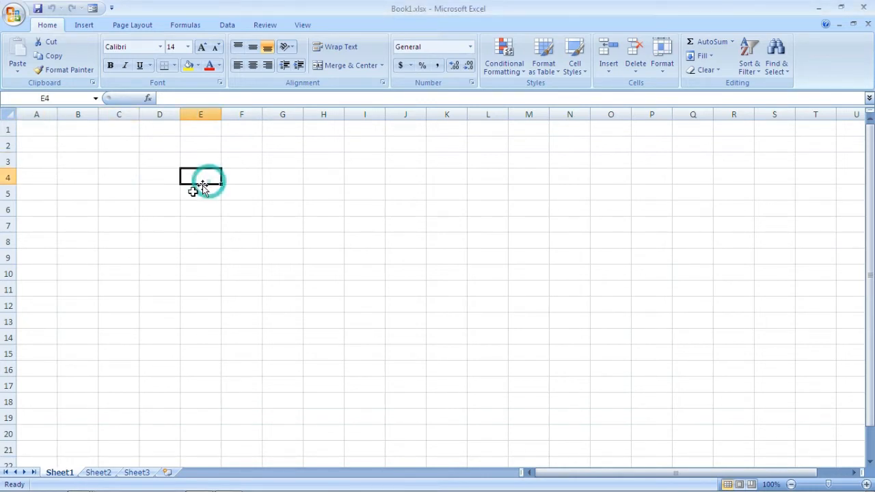
pyautogui.click(113, 213)
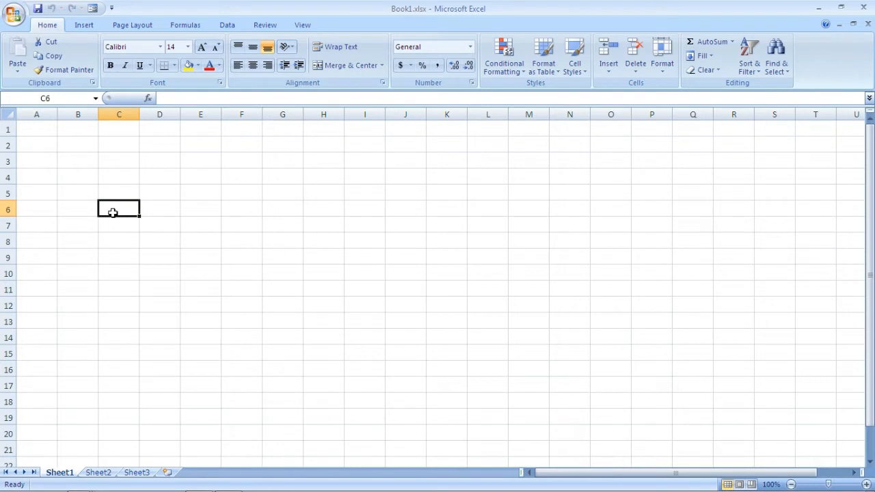
pyautogui.click(81, 162)
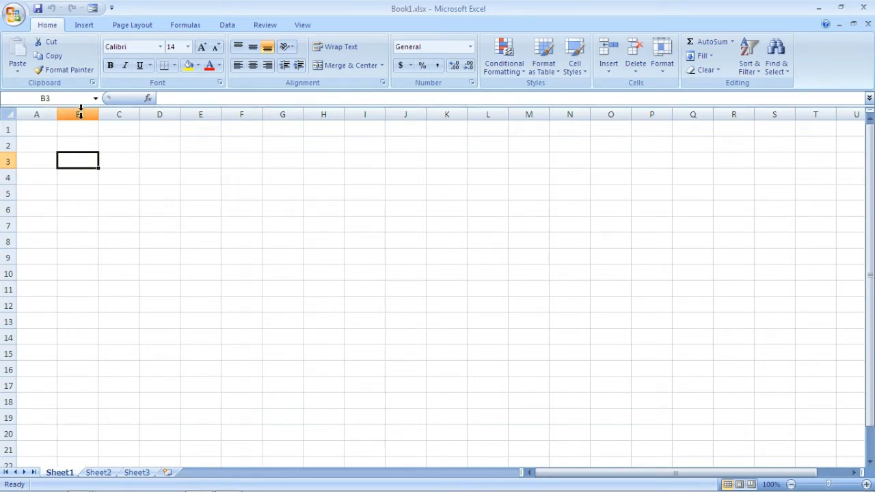
pyautogui.click(197, 164)
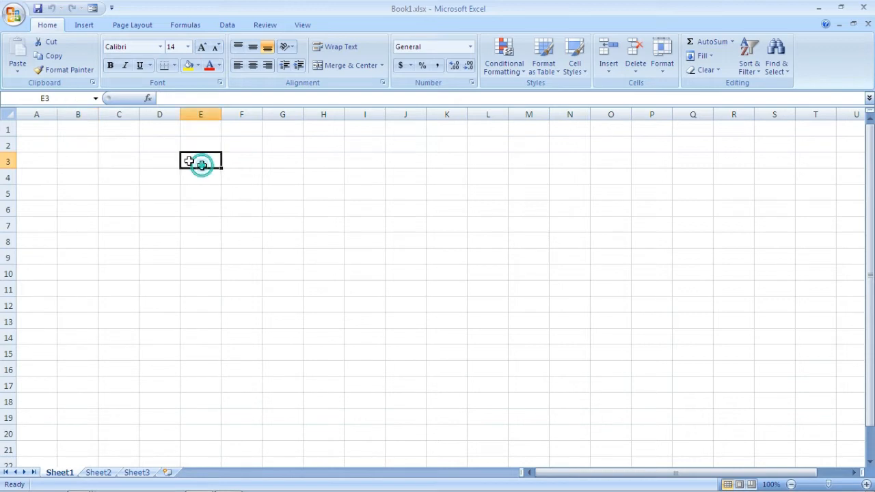
pyautogui.click(80, 227)
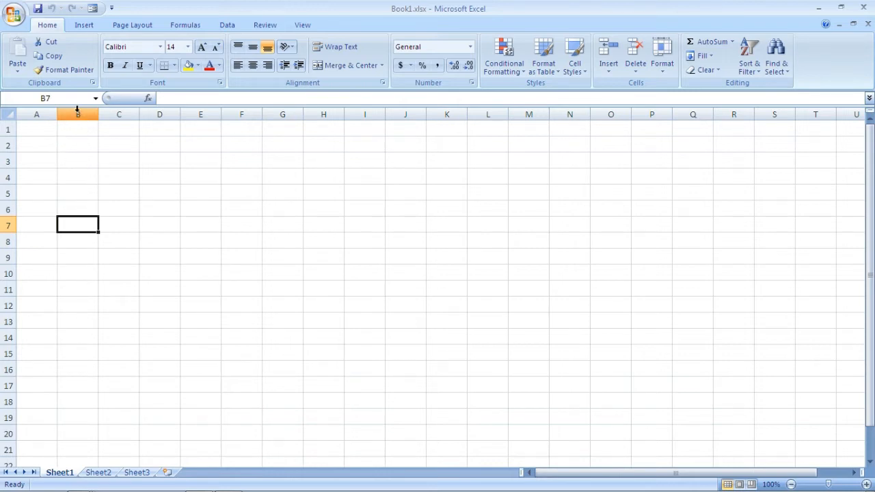
pyautogui.click(195, 160)
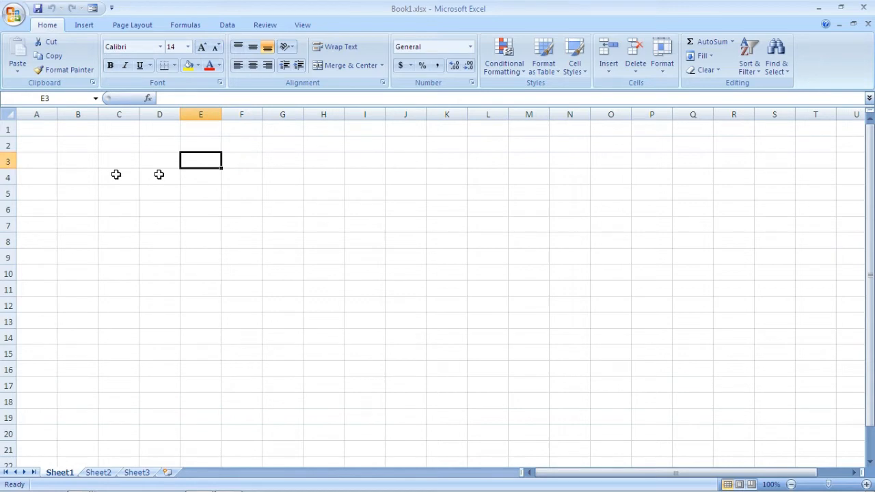
pyautogui.click(75, 160)
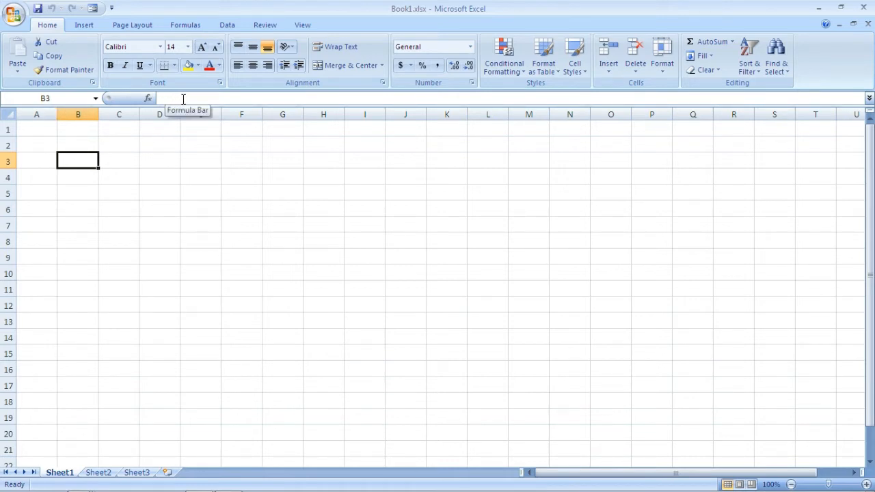
# Step: Enter the column headings Name, Baisc, PD and Salary in cells A1 to D1
pyautogui.click(42, 130)
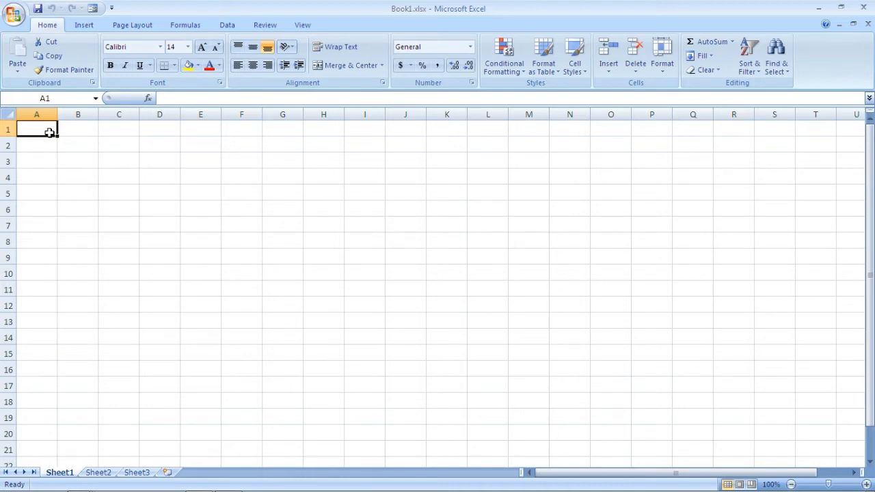
pyautogui.write('Name')
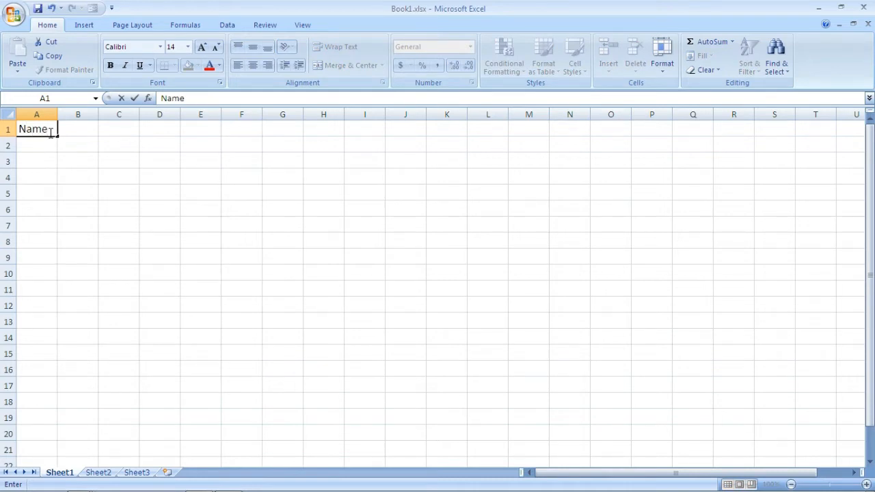
pyautogui.press('Tab')
pyautogui.write('Ba')
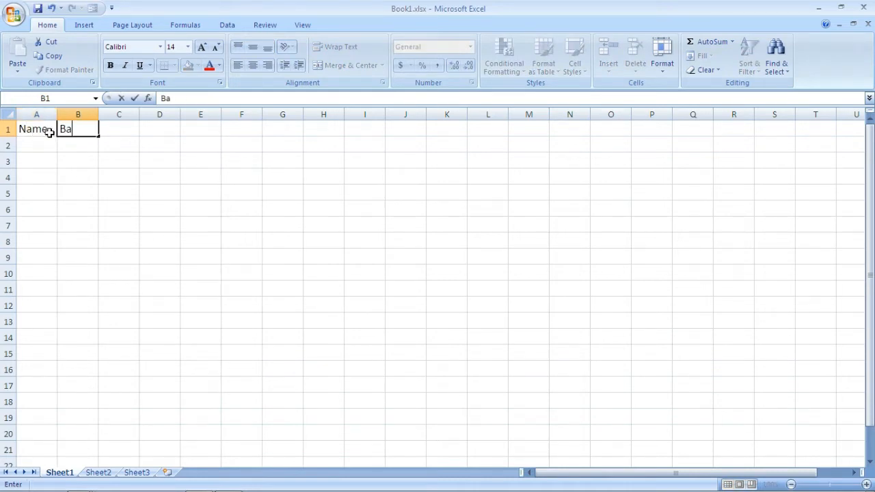
pyautogui.press('Tab')
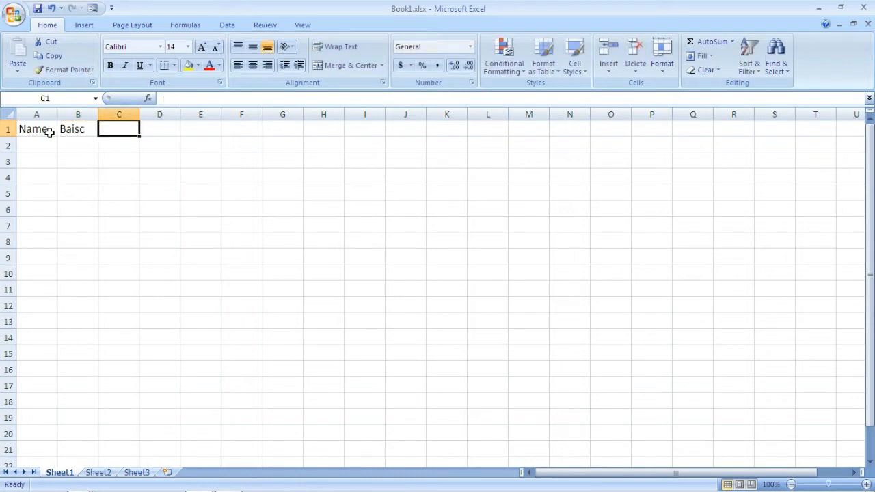
pyautogui.write('PD')
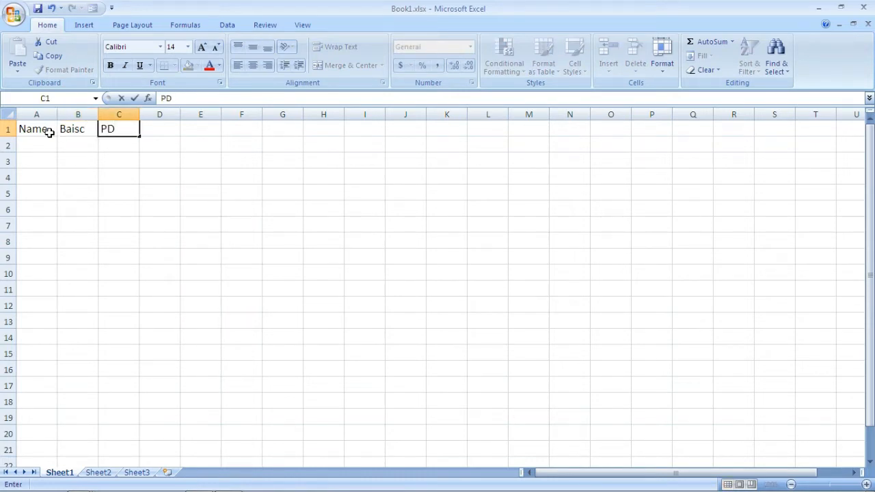
pyautogui.press('Tab')
pyautogui.write('Sal')
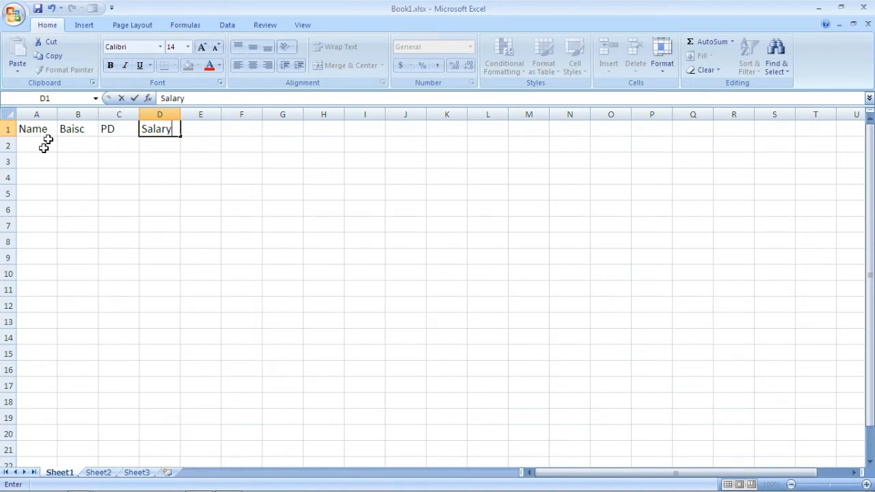
# Step: Widen column A and fill row 2 with the first employee's full name, basic pay 4500 and PD 20
pyautogui.click(36, 147)
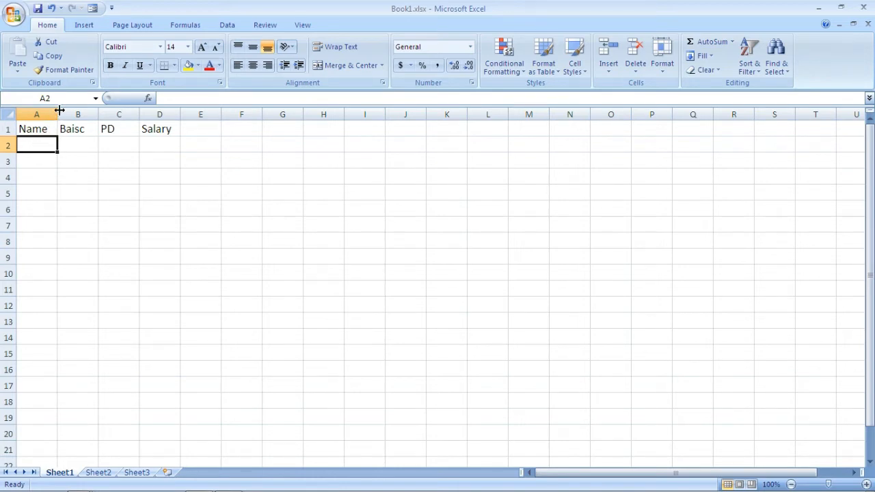
pyautogui.moveTo(57, 111); pyautogui.dragTo(113, 111)
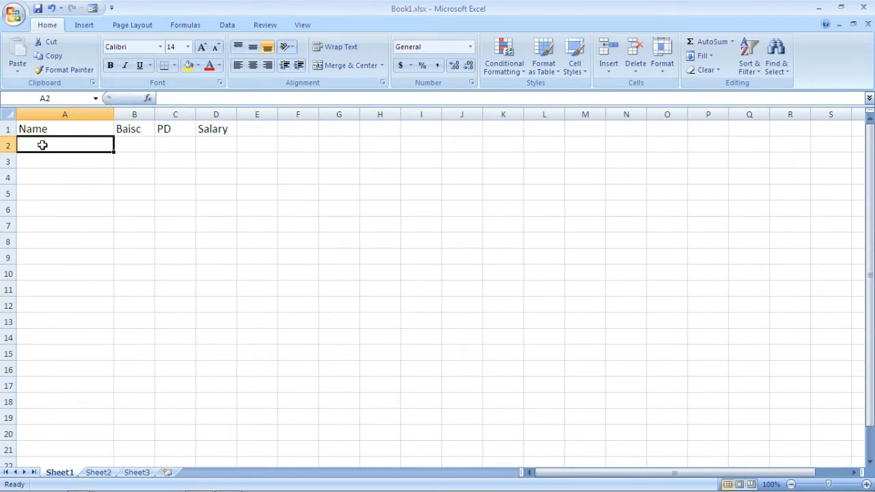
pyautogui.write('Ranje')
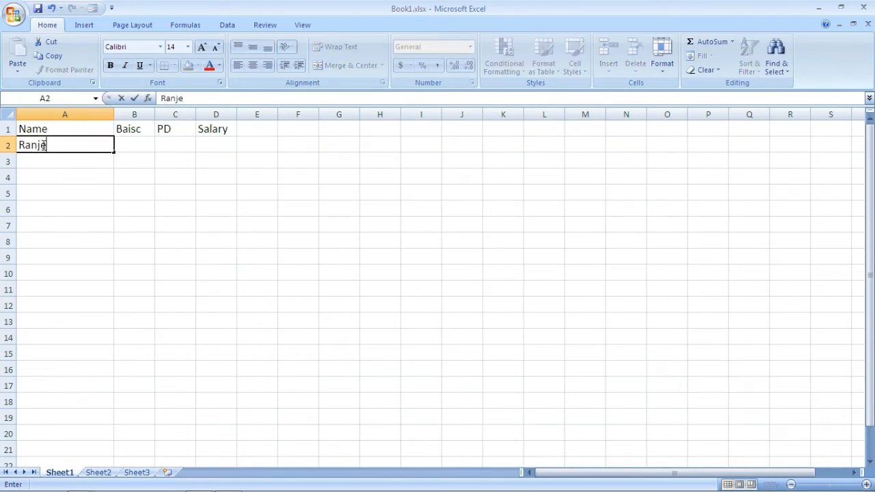
pyautogui.write('et Singh')
pyautogui.press('Tab')
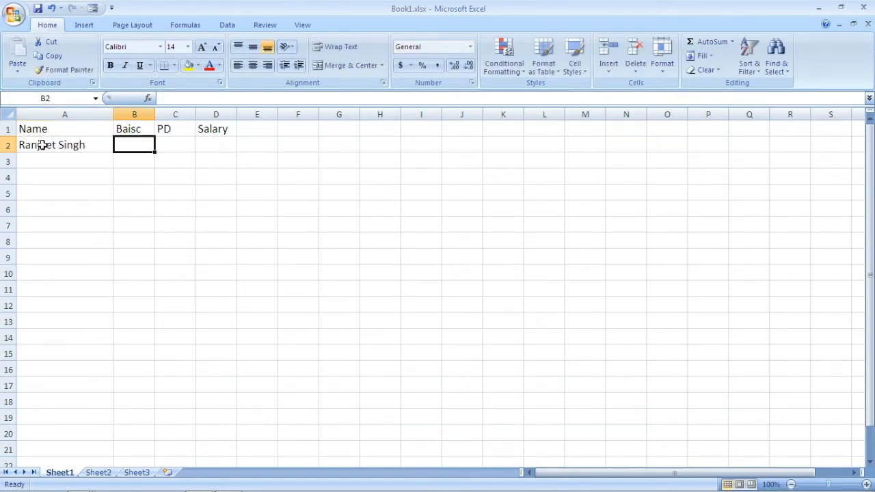
pyautogui.write('4500')
pyautogui.press('Tab')
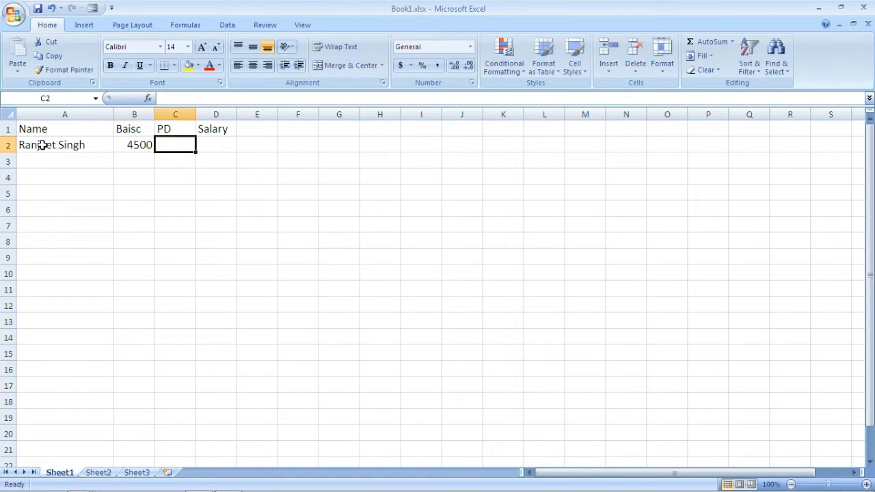
pyautogui.write('20')
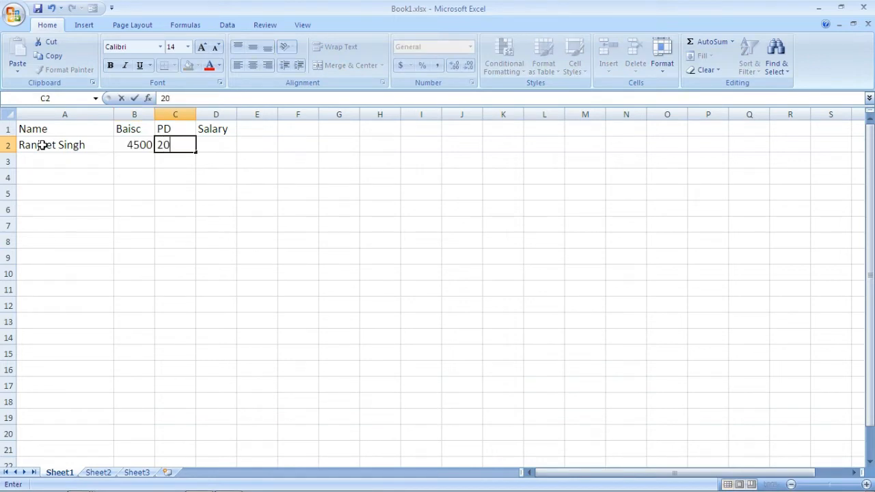
pyautogui.press('Return')
# Step: Fill row 3 with the second employee's full name, basic pay 5000 and PD 23
pyautogui.write('Vikas')
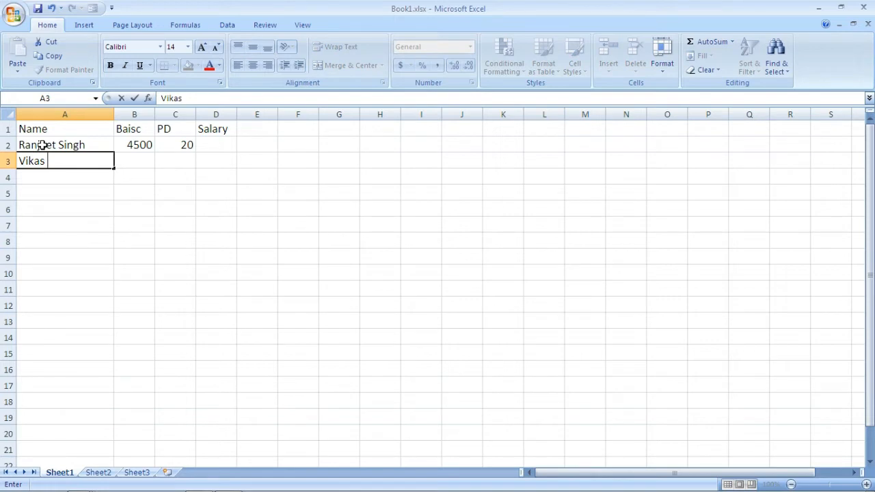
pyautogui.write(' gupta')
pyautogui.press('Tab')
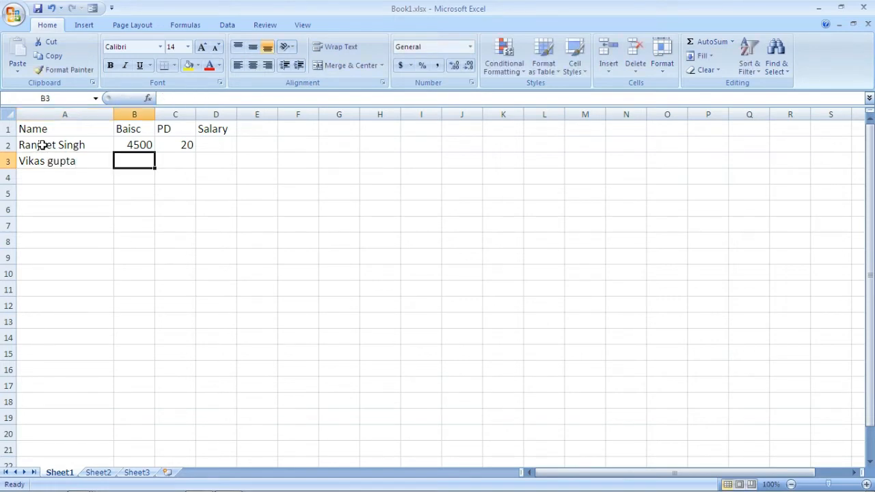
pyautogui.write('5000')
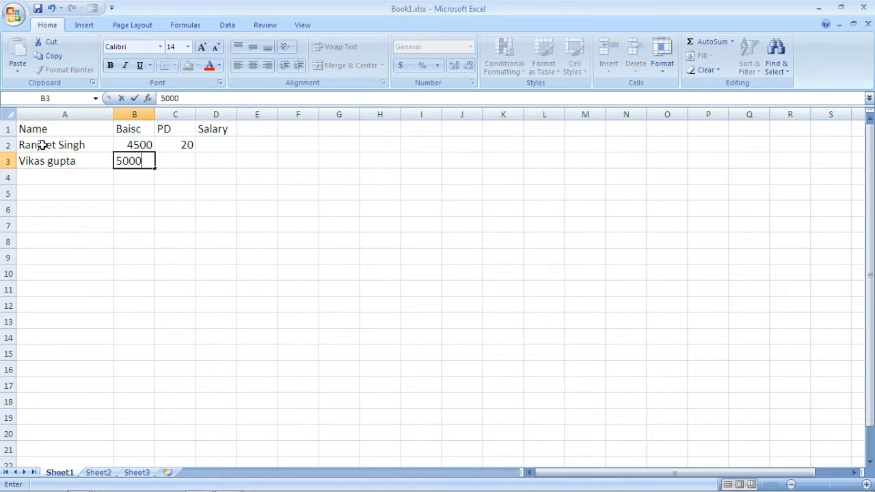
pyautogui.press('Tab')
pyautogui.write('23')
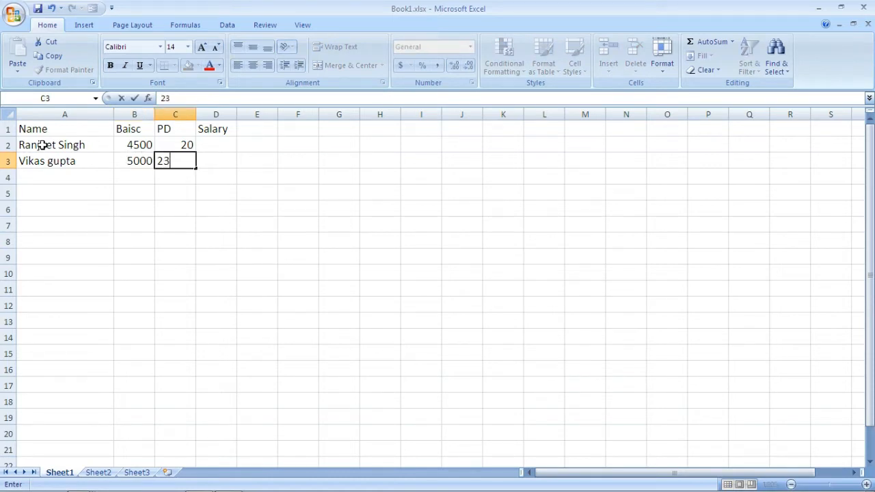
pyautogui.press('Return')
# Step: Fill row 4 with the third employee's full name, basic pay 2300 and PD 20
pyautogui.write('ha')
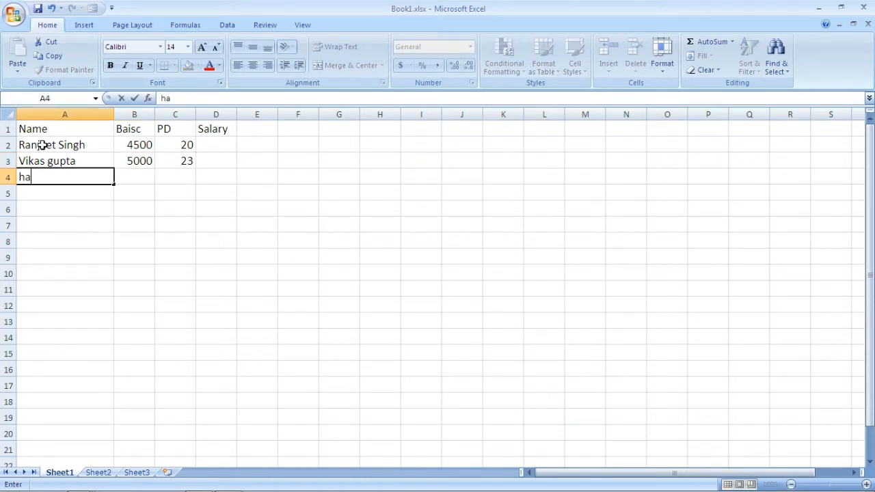
pyautogui.write('rish jain')
pyautogui.press('Tab')
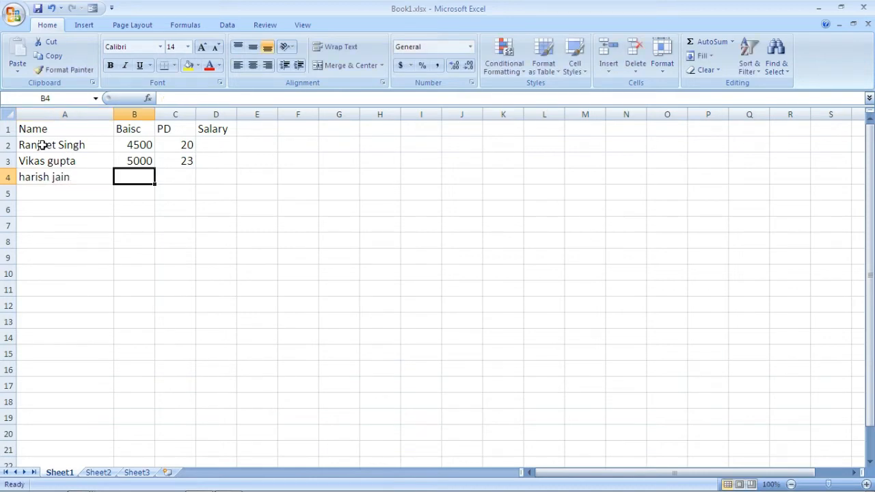
pyautogui.write('2300')
pyautogui.press('Tab')
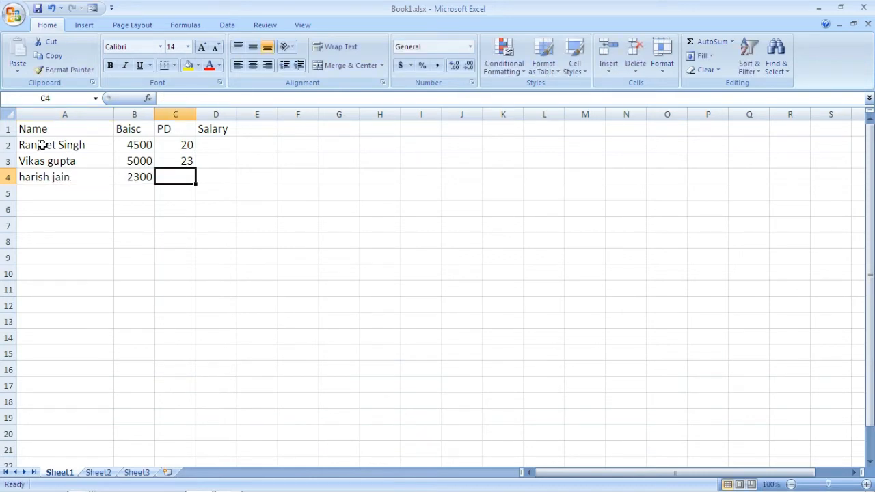
pyautogui.write('20')
pyautogui.press('Return')
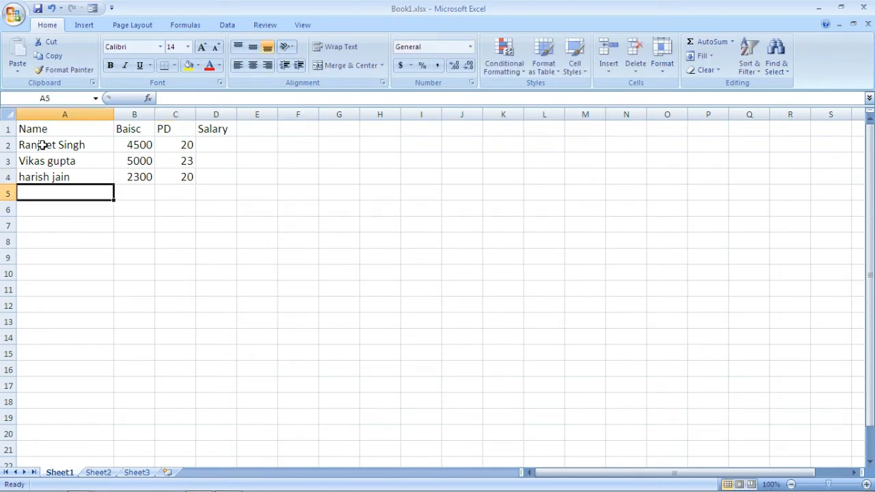
# Step: Fill row 5 with the fourth employee's full name, basic pay 3000 and PD 25
pyautogui.write('de')
pyautogui.write('epak')
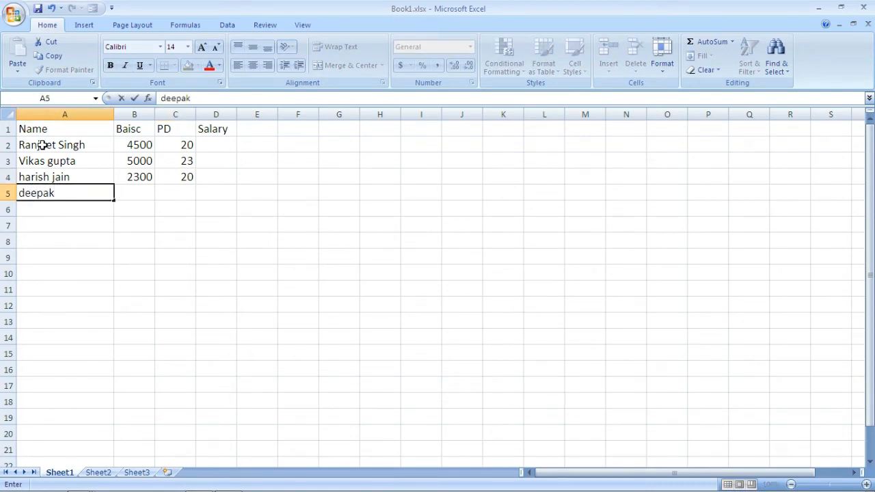
pyautogui.write(' kumar')
pyautogui.press('Tab')
pyautogui.write('3000')
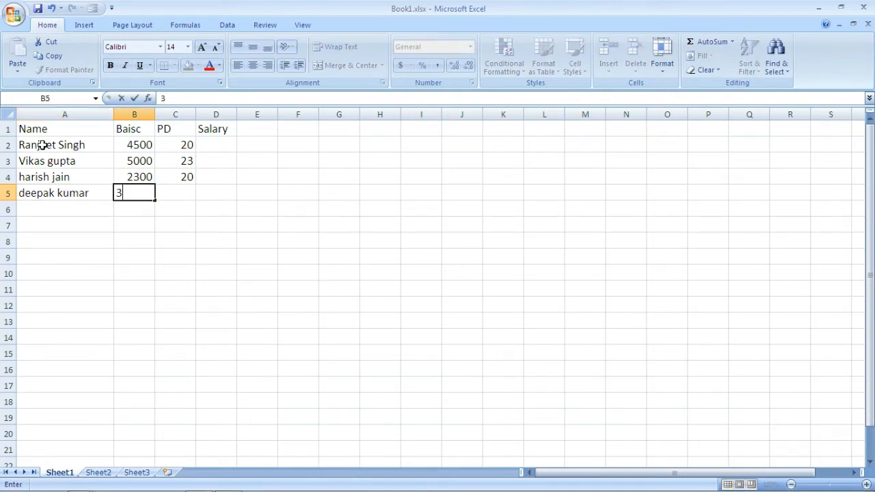
pyautogui.press('Tab')
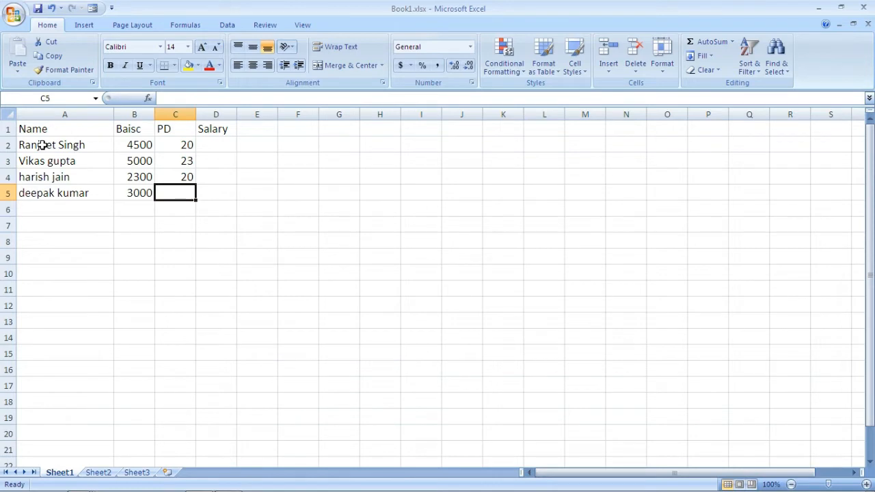
pyautogui.write('25')
pyautogui.press('Return')
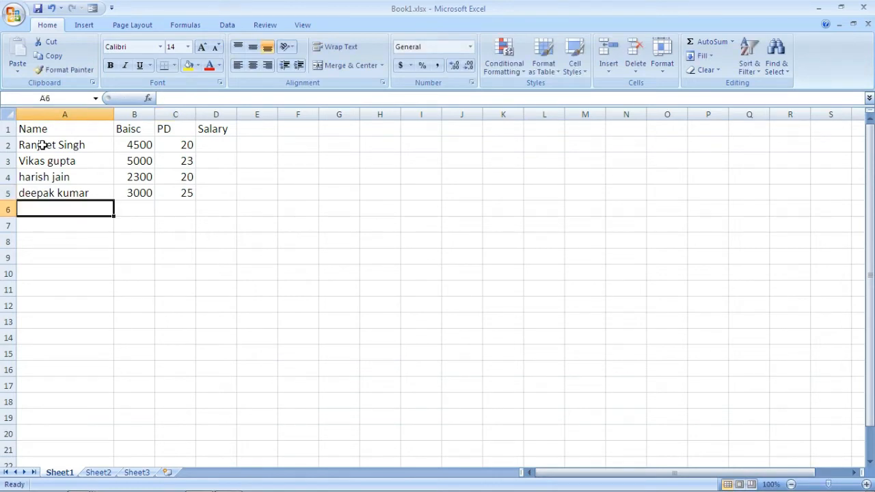
# Step: Fill row 6 with the fifth employee's full name, basic pay 4500 and PD 30
pyautogui.write('kamal')
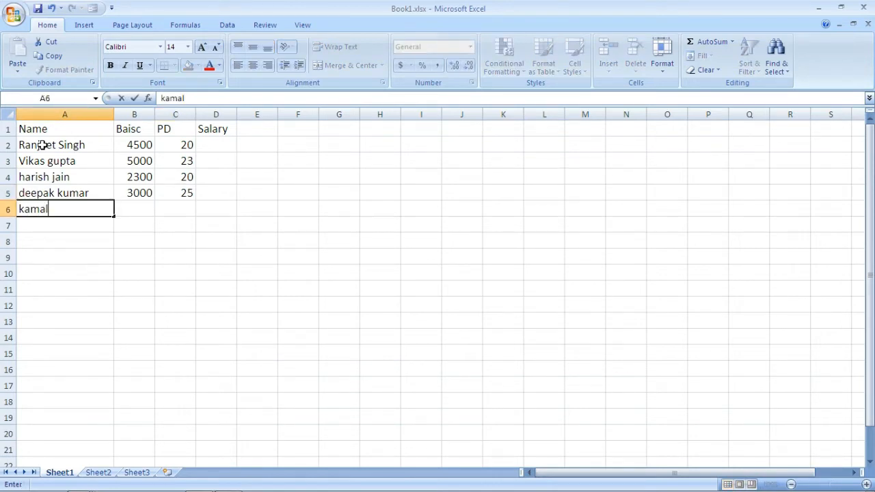
pyautogui.write(' kumar')
pyautogui.press('Tab')
pyautogui.write('4500')
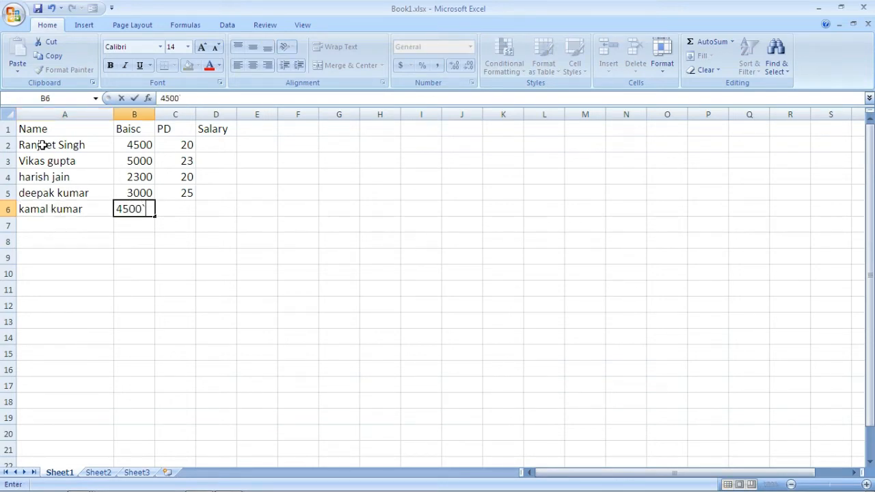
pyautogui.press('Tab')
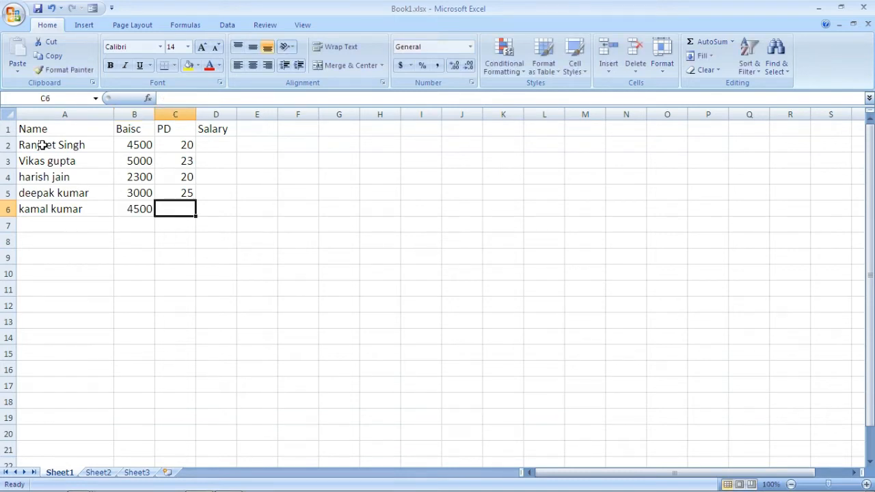
pyautogui.write('30')
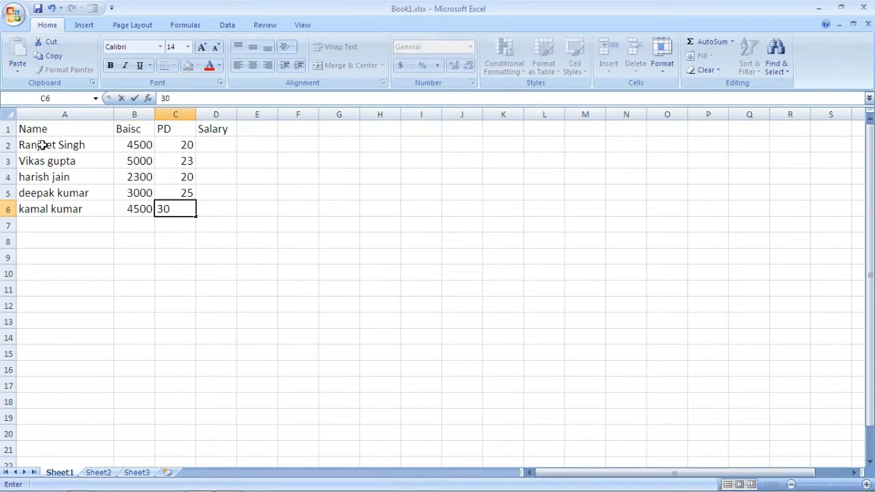
pyautogui.press('Return')
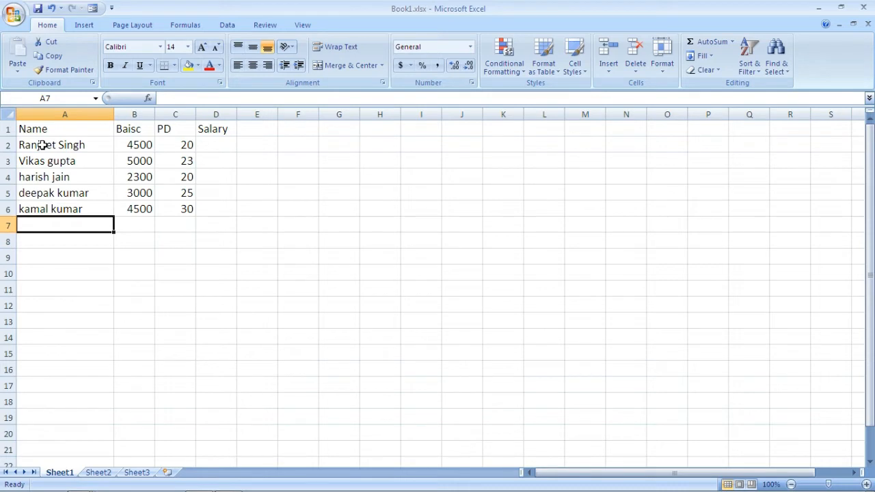
# Step: Fill row 7 with the sixth employee's full name, basic pay 5600 and PD 24
pyautogui.write('jaga')
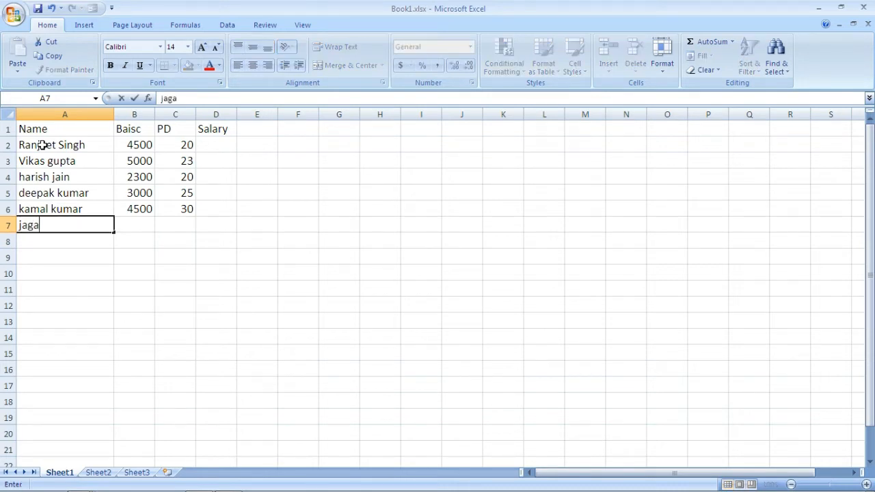
pyautogui.write('n kumar')
pyautogui.press('Tab')
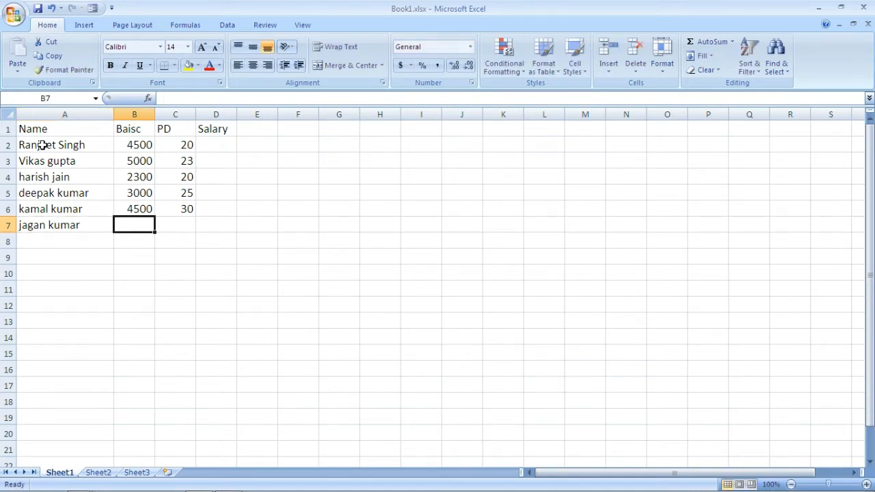
pyautogui.write('5600')
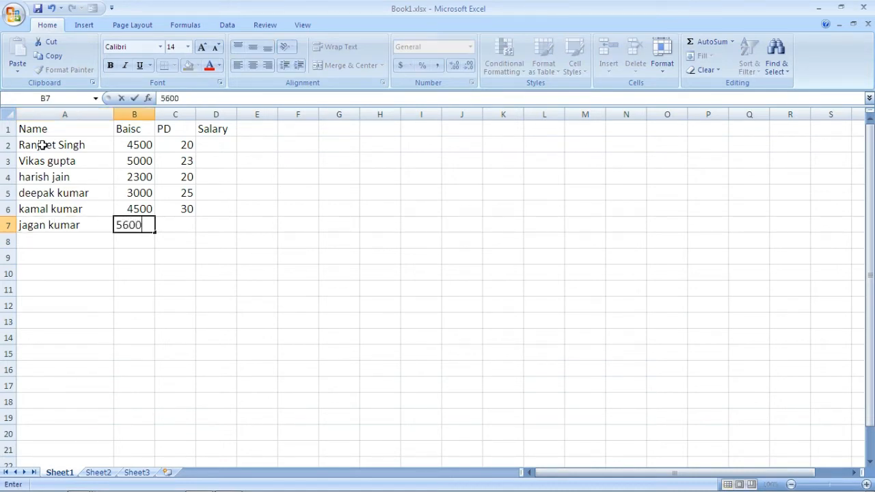
pyautogui.press('Tab')
pyautogui.write('24')
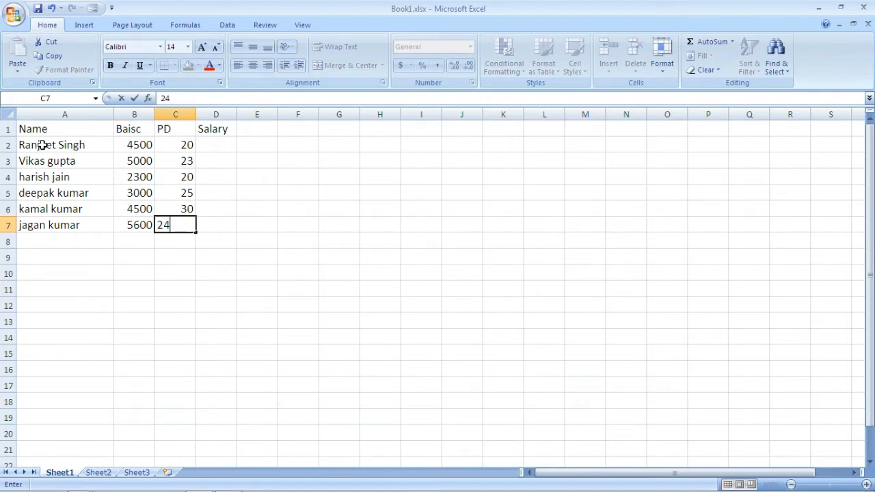
pyautogui.press('Return')
# Step: Fill row 8 with the seventh employee's full name, basic pay 4000 and PD 23
pyautogui.write('lalit')
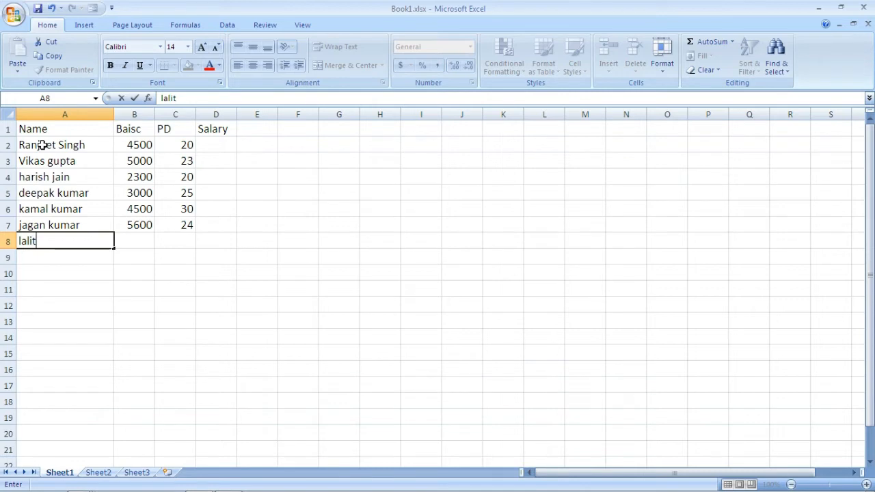
pyautogui.write(' verma')
pyautogui.press('Tab')
pyautogui.write('4000')
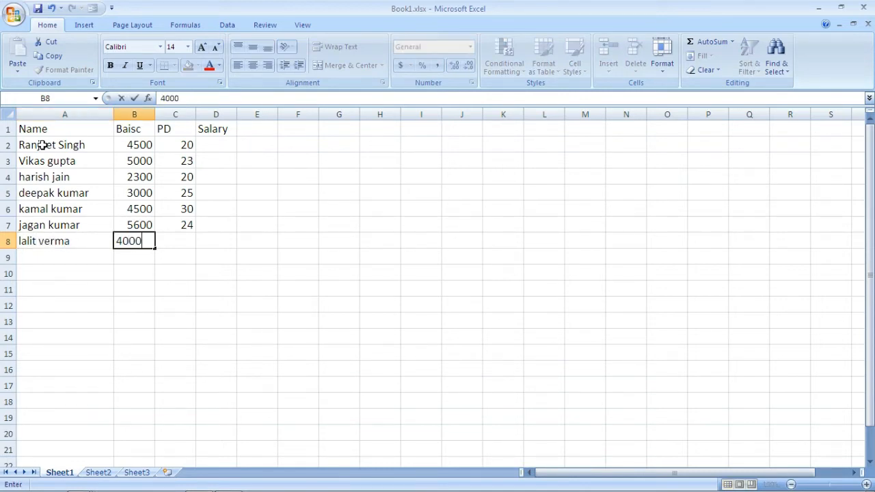
pyautogui.press('Tab')
pyautogui.write('23')
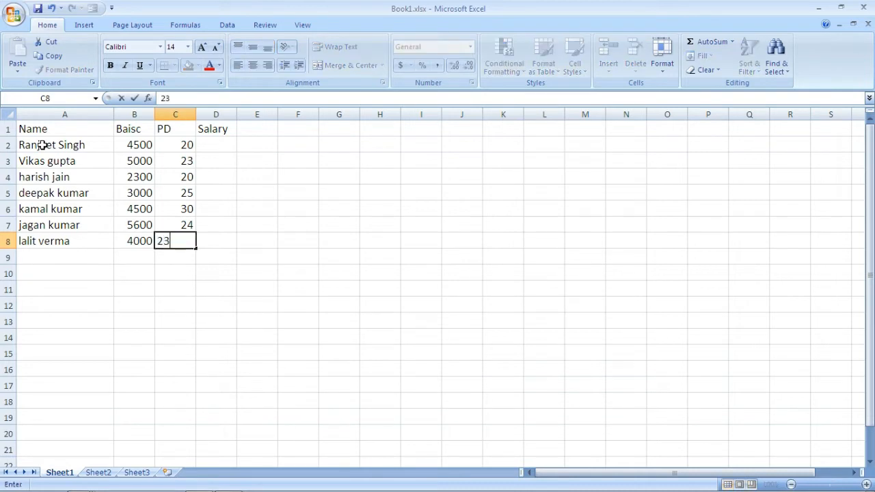
pyautogui.press('Return')
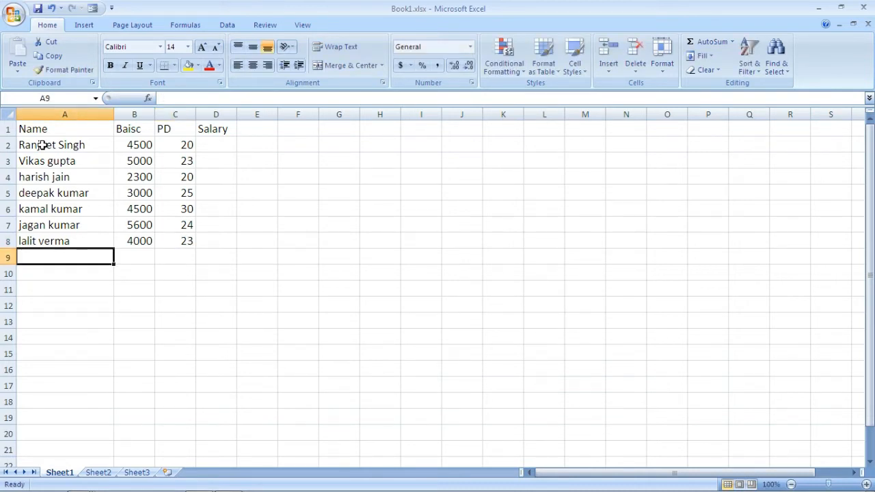
# Step: Fill row 9 with the eighth employee's full name, basic pay 3400 and PD 26
pyautogui.write('gagan')
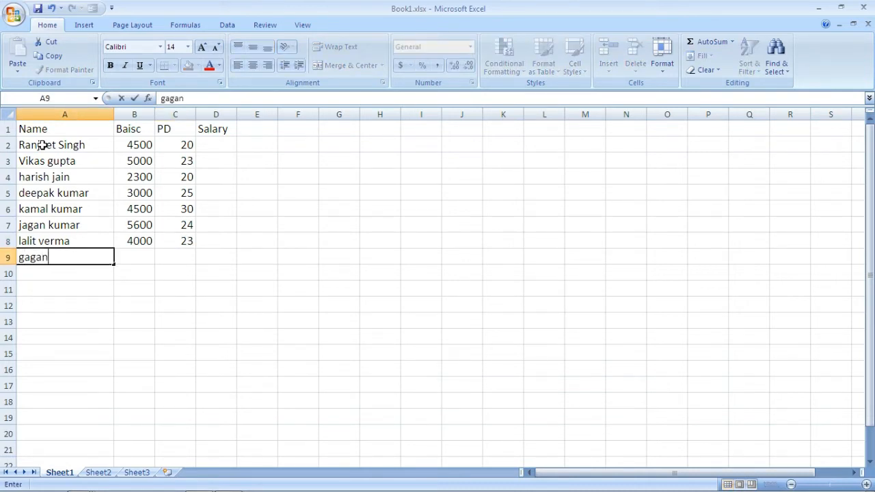
pyautogui.write(' sharma')
pyautogui.press('Tab')
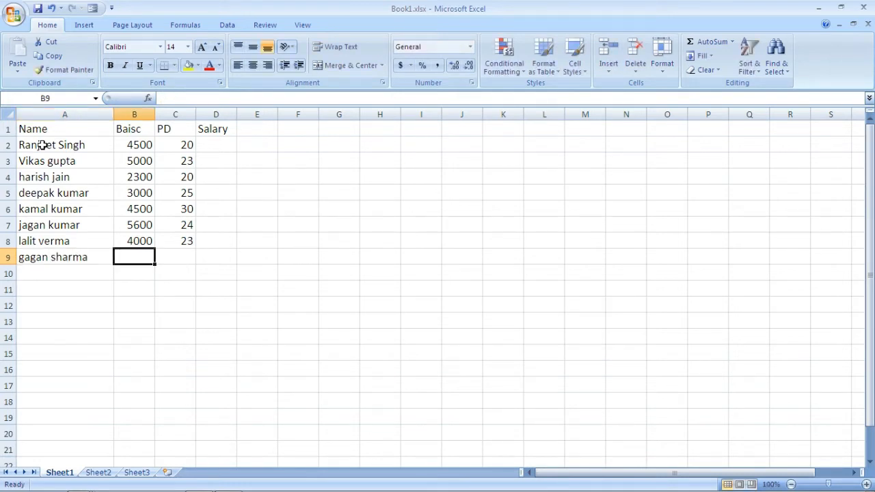
pyautogui.write('3400')
pyautogui.press('Tab')
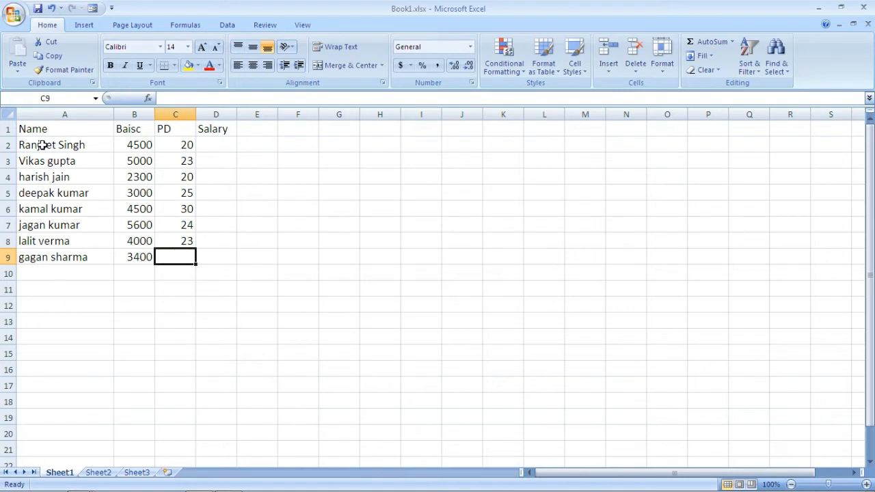
pyautogui.write('26')
pyautogui.press('Tab')
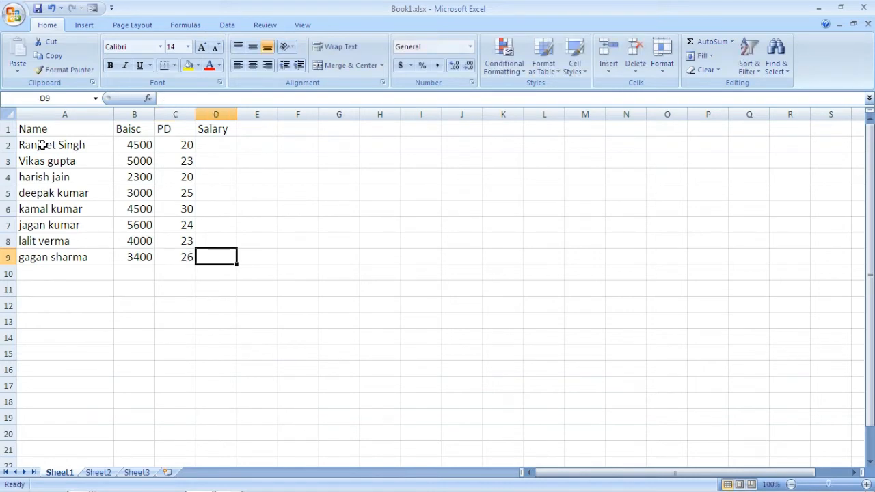
# Step: Write the formula note "salary=basic/30*pd" in cell E1, beside the Salary heading
pyautogui.click(213, 146)
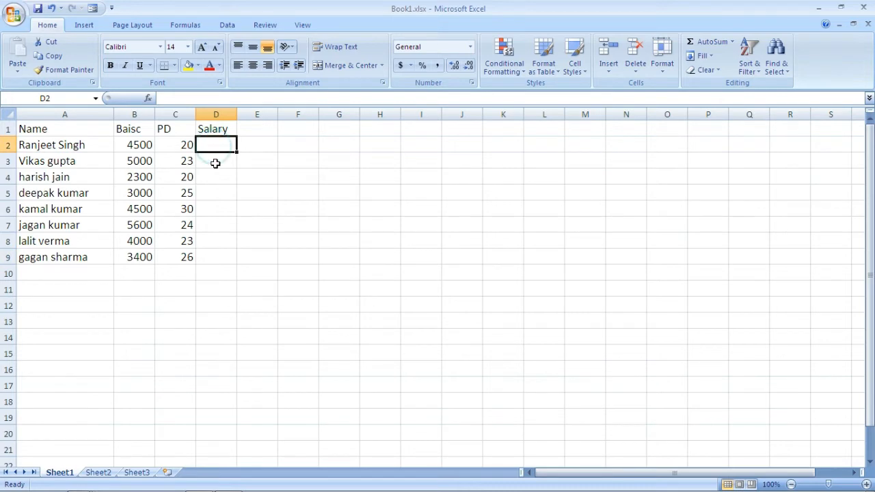
pyautogui.click(252, 131)
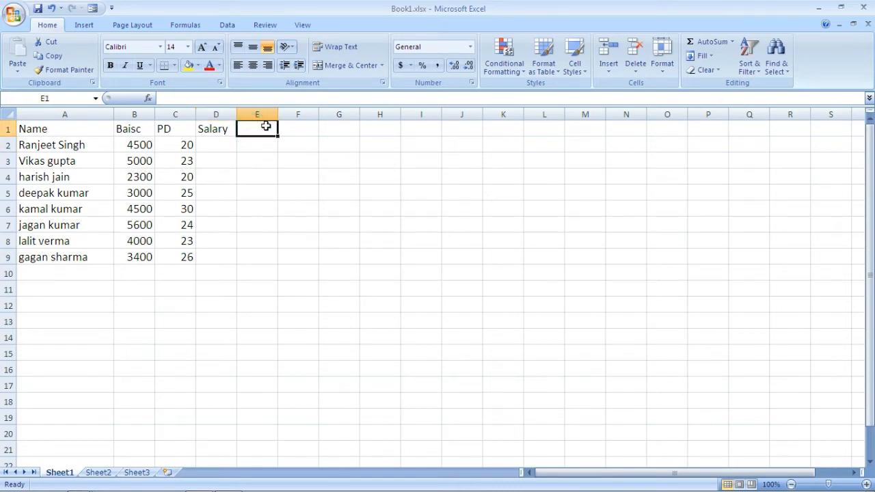
pyautogui.write('salary')
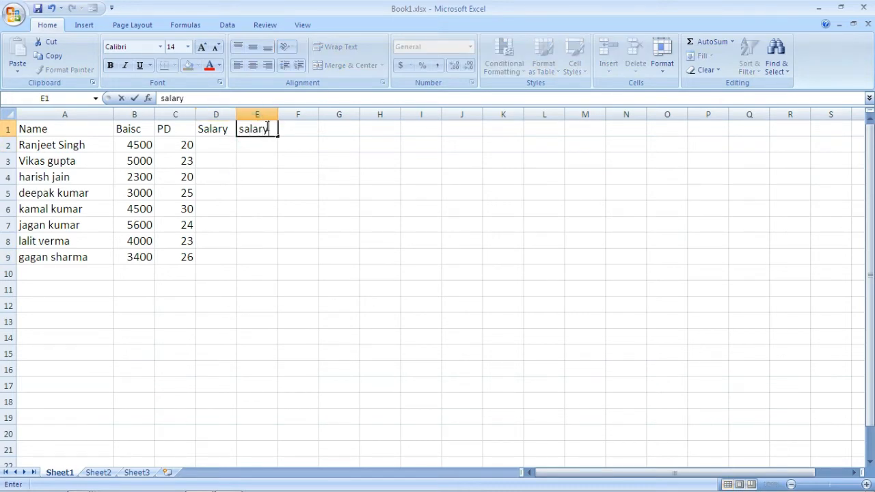
pyautogui.write('=basic/30')
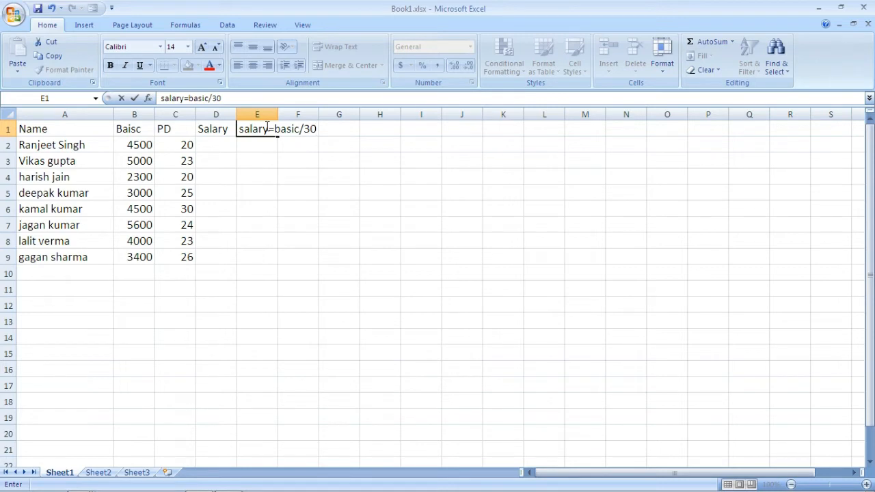
pyautogui.write('*pd')
pyautogui.press('Return')
# Step: Calculate the first employee's salary in D2 with the formula =b2/30*c2
pyautogui.click(210, 147)
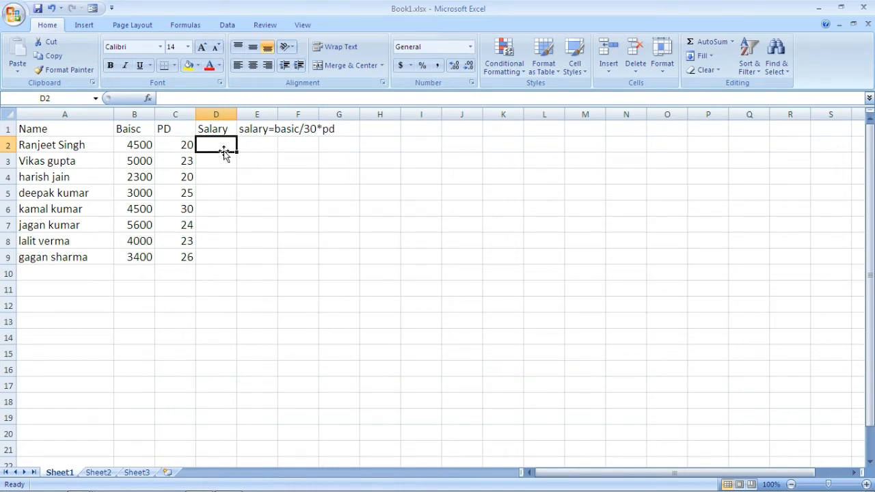
pyautogui.write('=')
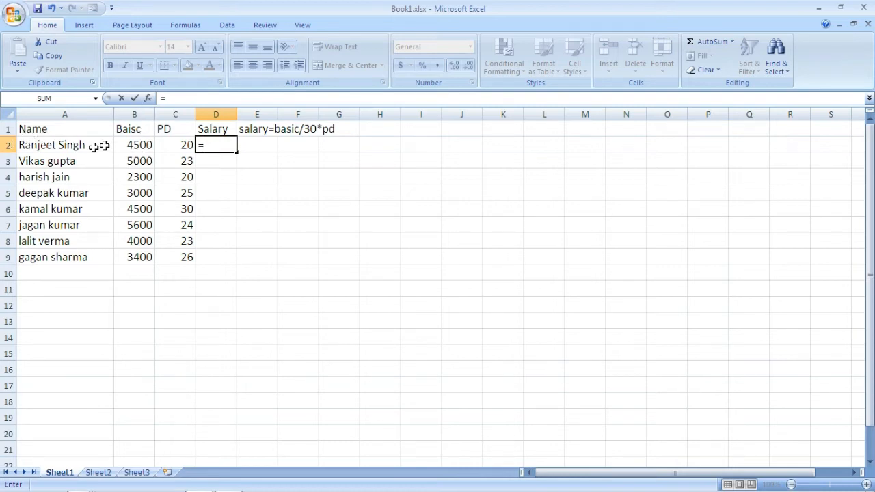
pyautogui.write('b2')
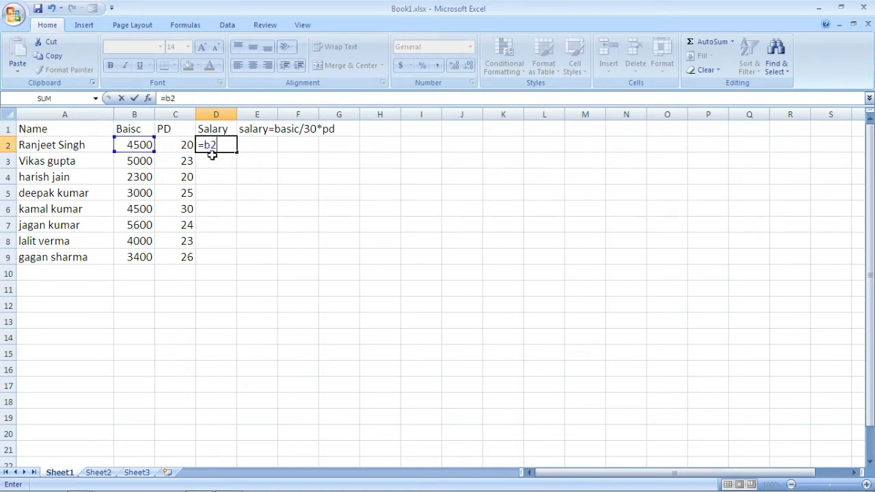
pyautogui.write('/30*')
pyautogui.write('c2')
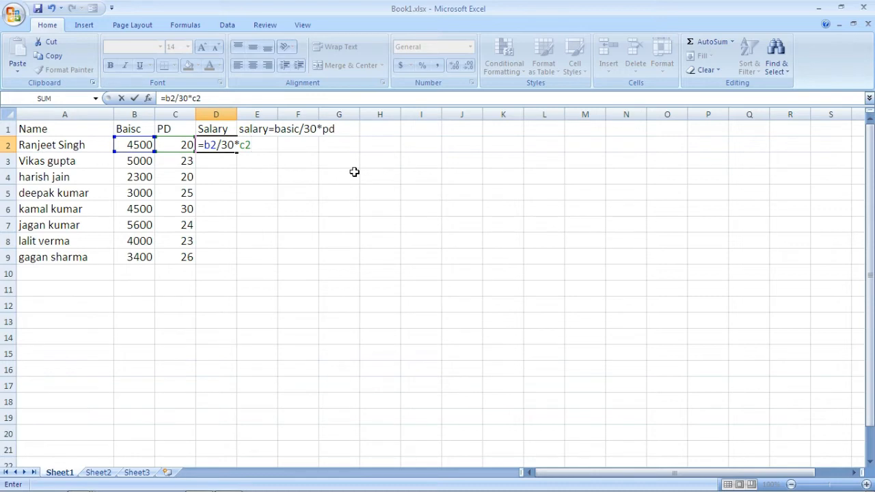
pyautogui.press('Return')
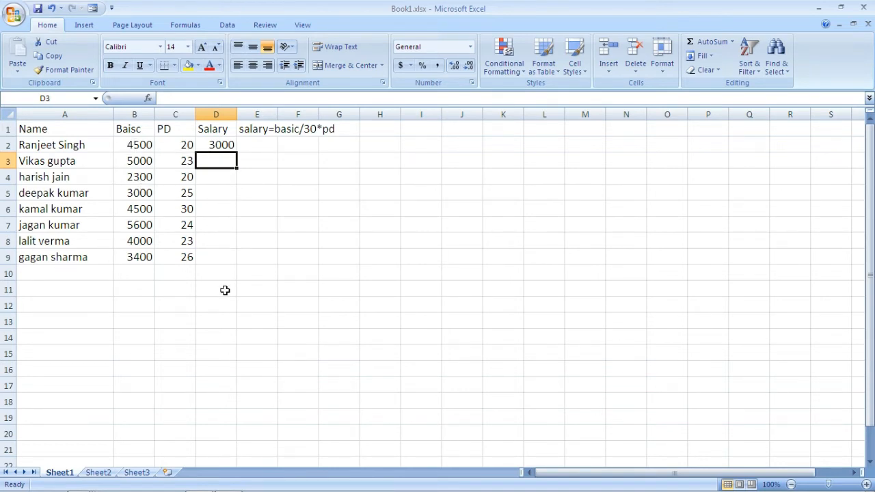
# Step: Copy the salary formula from D2 and paste it into D3:D9 for the other employees
pyautogui.click(212, 145)
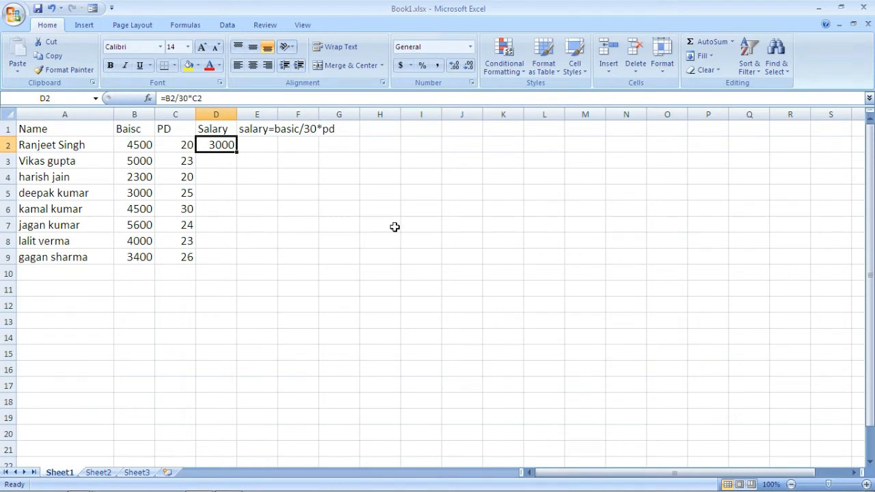
pyautogui.hotkey('ctrl', 'c')
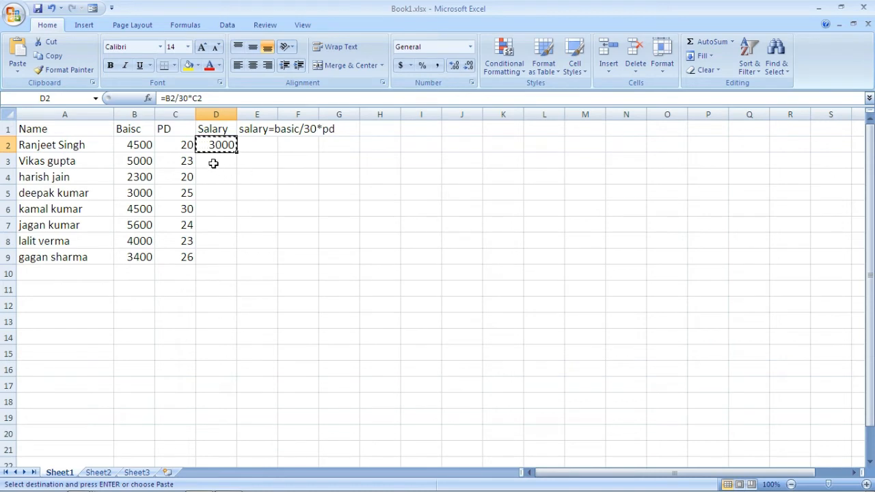
pyautogui.moveTo(214, 163); pyautogui.dragTo(218, 250)
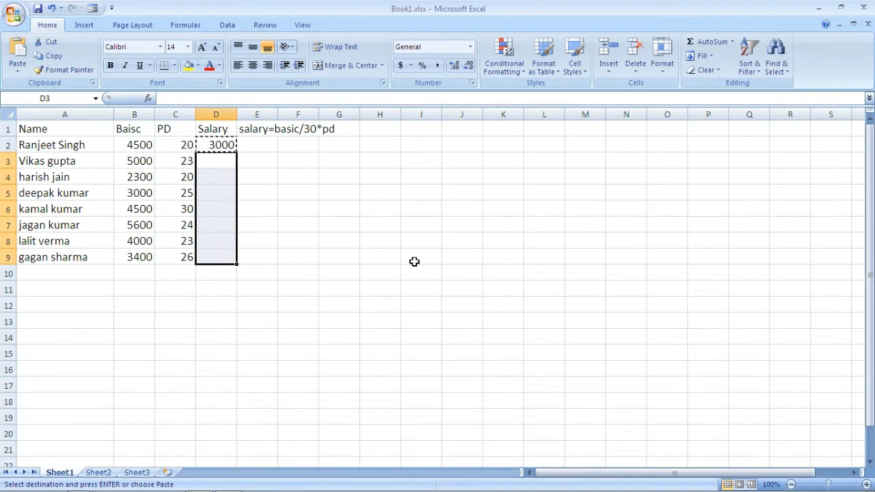
pyautogui.hotkey('ctrl', 'v')
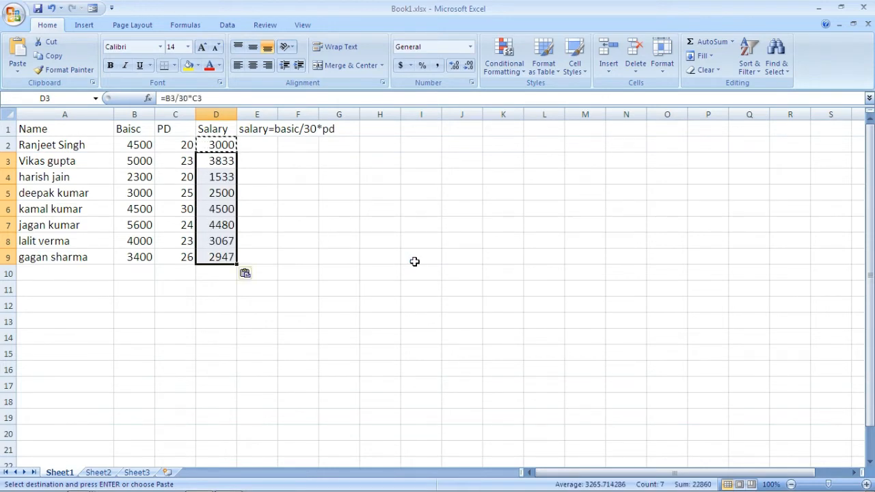
pyautogui.click(306, 211)
pyautogui.press('Escape')
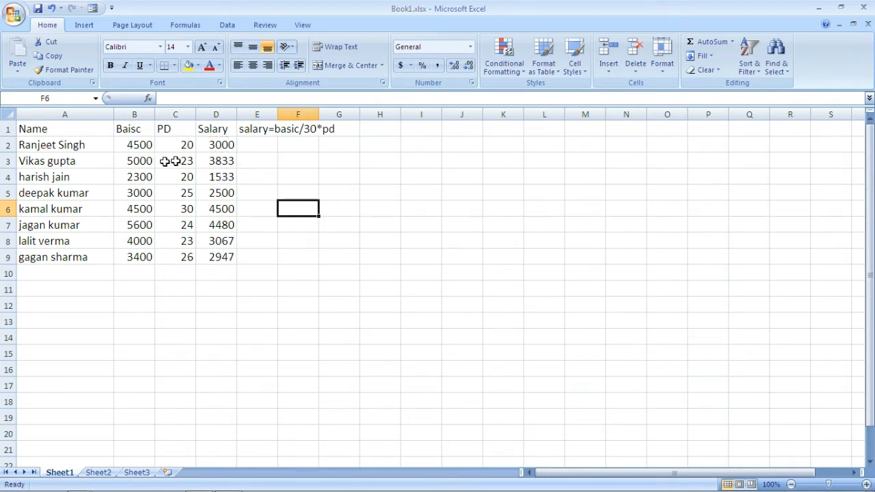
# Step: Clear the pasted salary formulas from D3:D9, keeping only the one in D2
pyautogui.moveTo(216, 163); pyautogui.dragTo(224, 254)
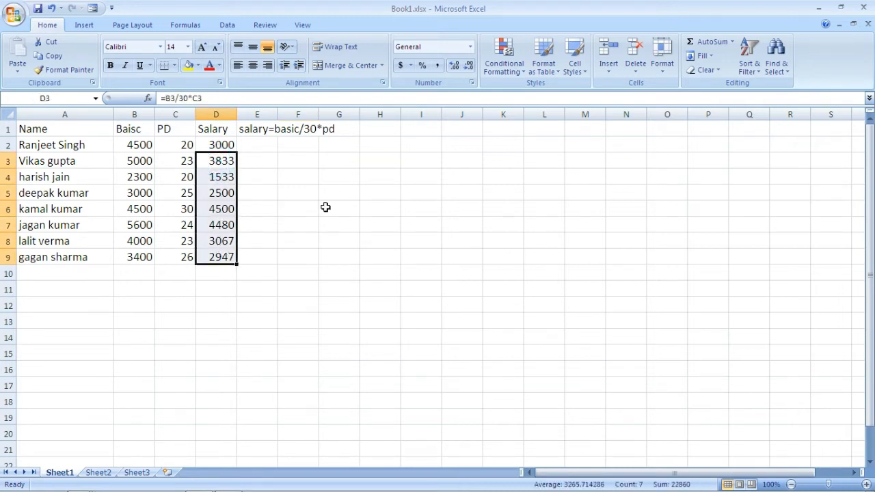
pyautogui.press('Delete')
pyautogui.click(274, 176)
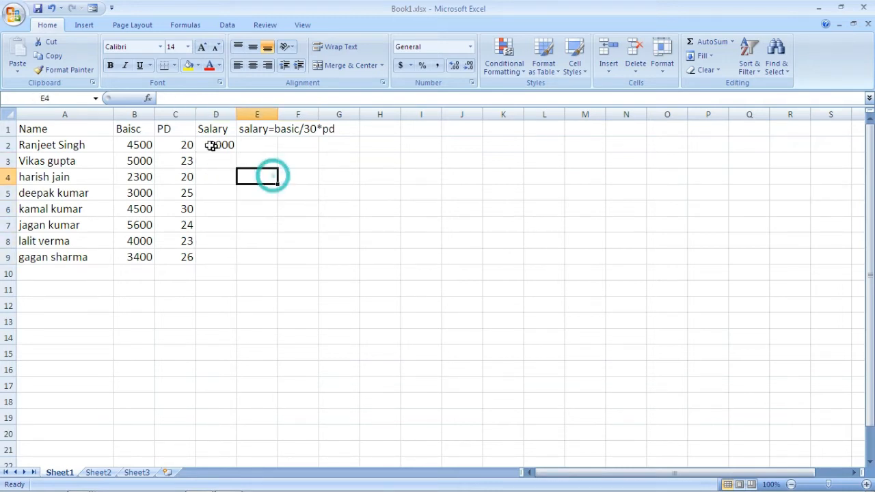
# Step: Fill the salary formula down from D2 through D9 with the Fill Down command
pyautogui.click(209, 145)
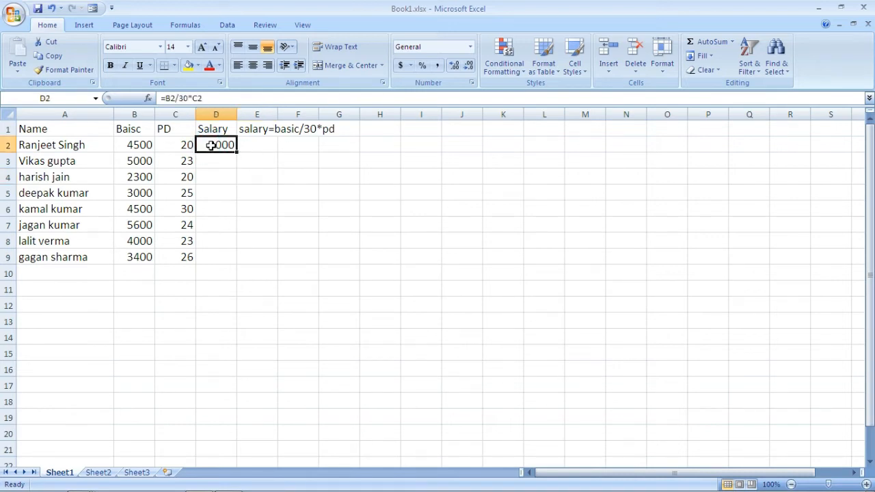
pyautogui.moveTo(211, 144); pyautogui.dragTo(220, 252)
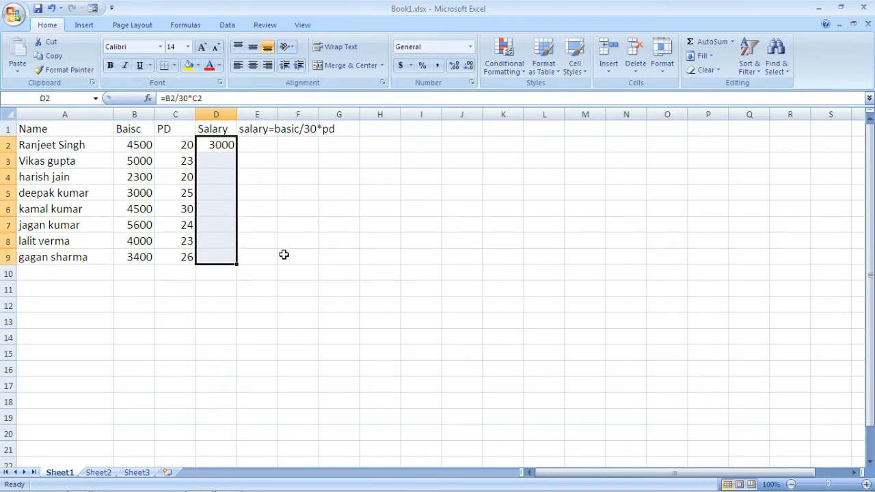
pyautogui.hotkey('ctrl', 'd')
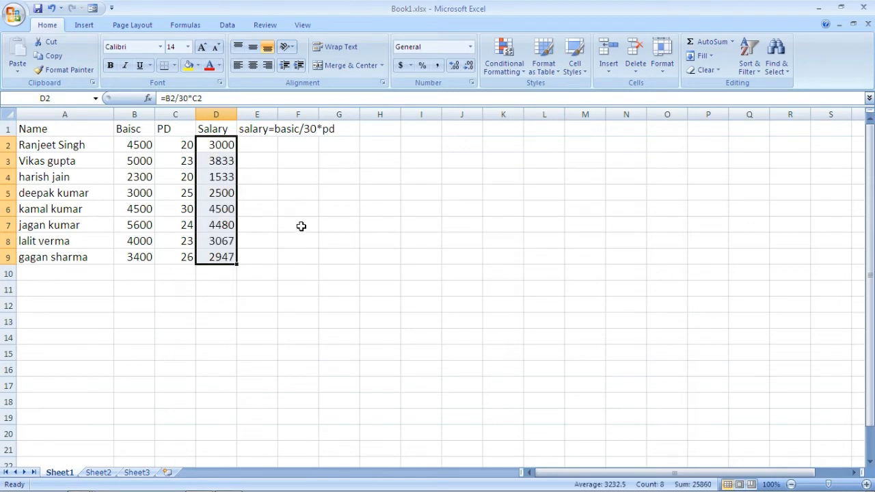
# Step: Clear the filled salary formulas from D3:D9, keeping the one in D2
pyautogui.click(251, 186)
pyautogui.moveTo(218, 162); pyautogui.dragTo(217, 251)
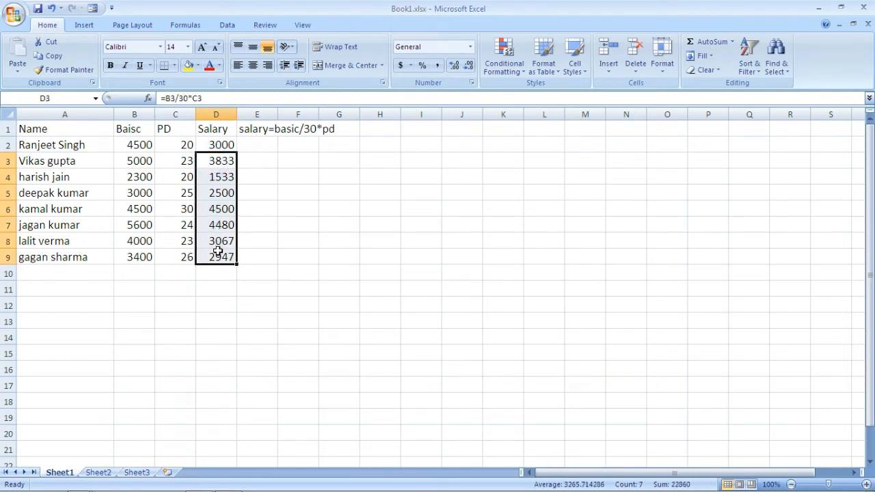
pyautogui.press('Delete')
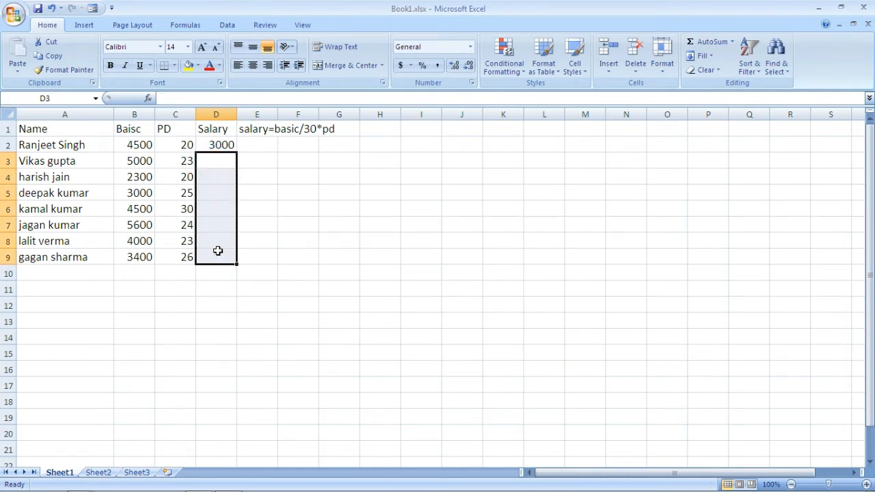
# Step: Extend the salary formula from D2 to D9 with AutoFill and check the copied formulas in D4 and D7
pyautogui.click(210, 143)
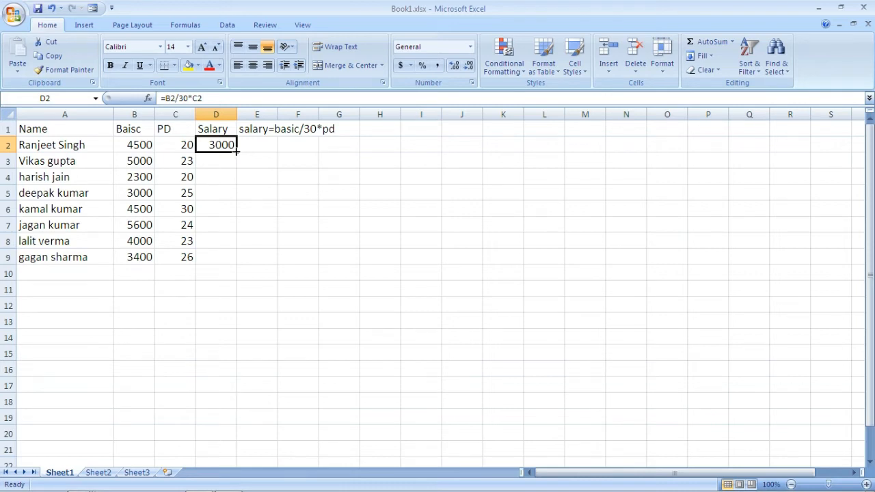
pyautogui.moveTo(236, 152); pyautogui.dragTo(236, 261)
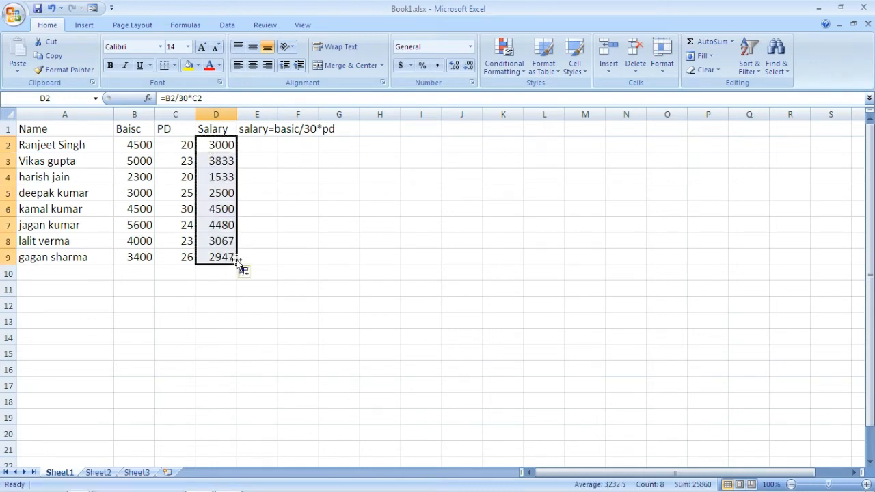
pyautogui.click(262, 230)
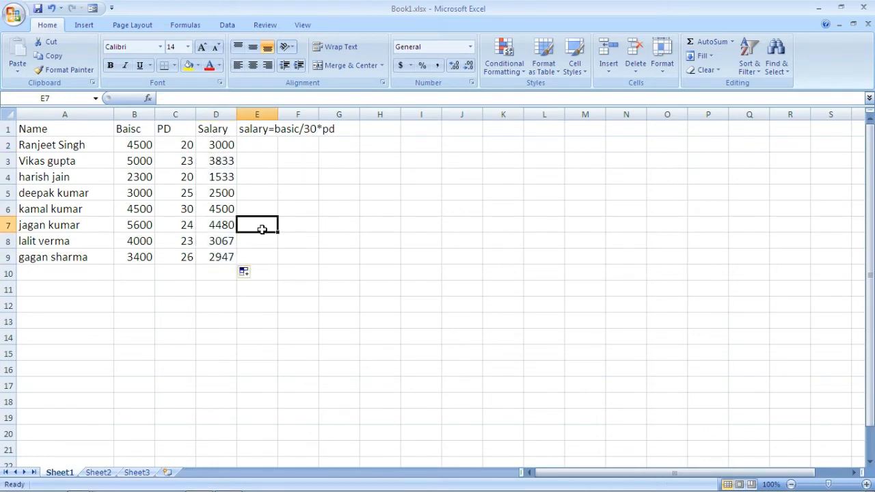
pyautogui.click(219, 178)
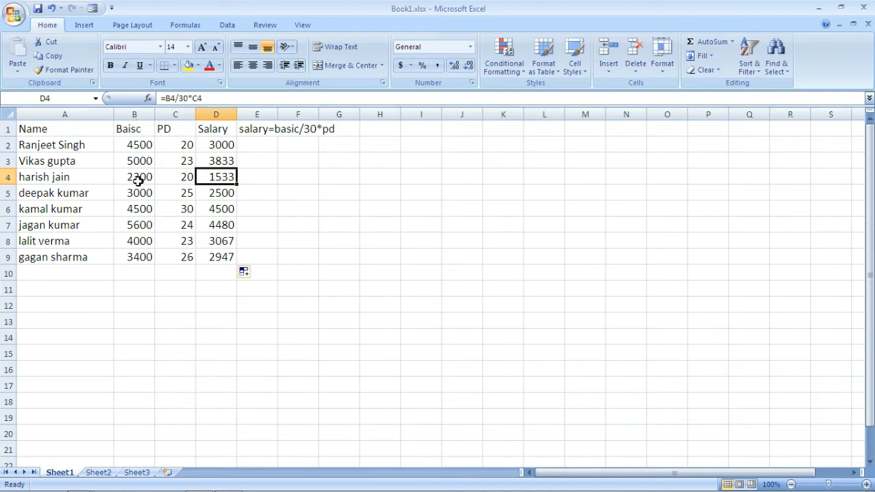
pyautogui.click(213, 222)
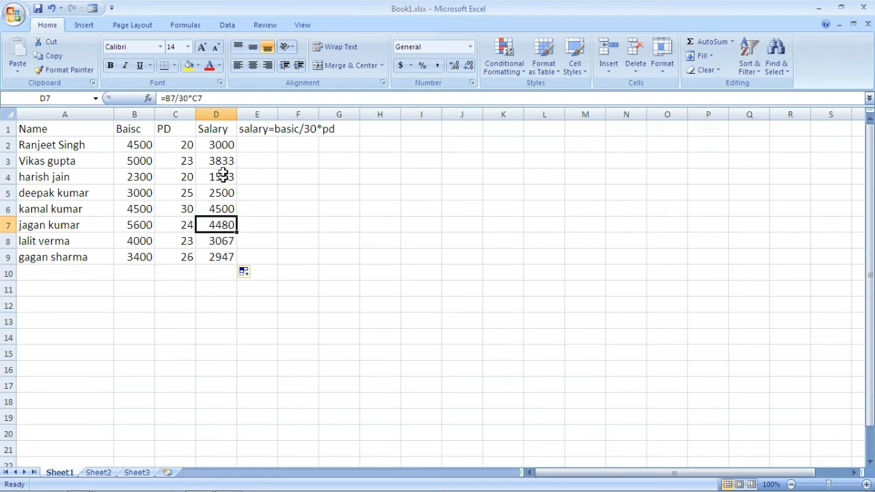
# Step: Total the basic pay amounts in B10 with the formula =B2+B3+B4+B5+B6+B7+B8+B9
pyautogui.click(214, 272)
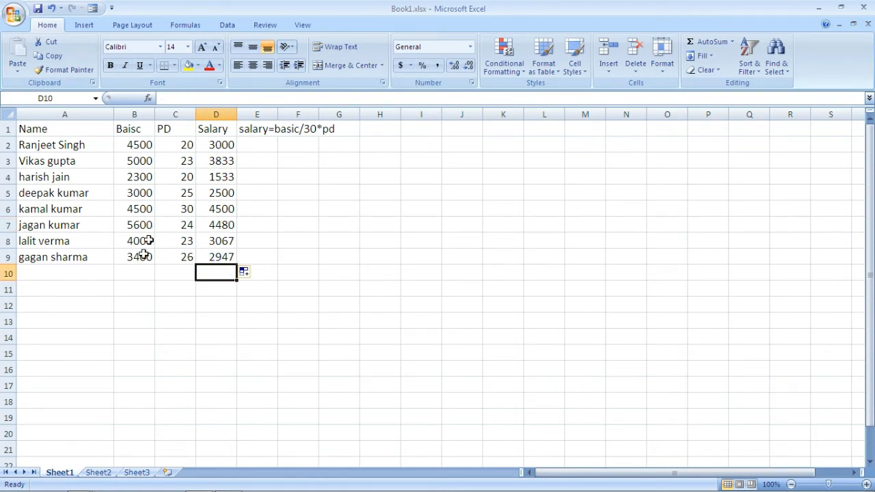
pyautogui.click(135, 273)
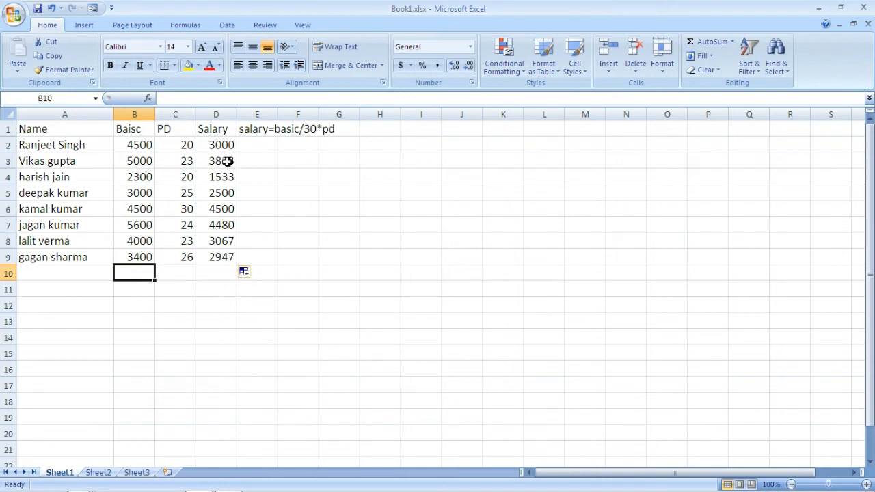
pyautogui.click(217, 273)
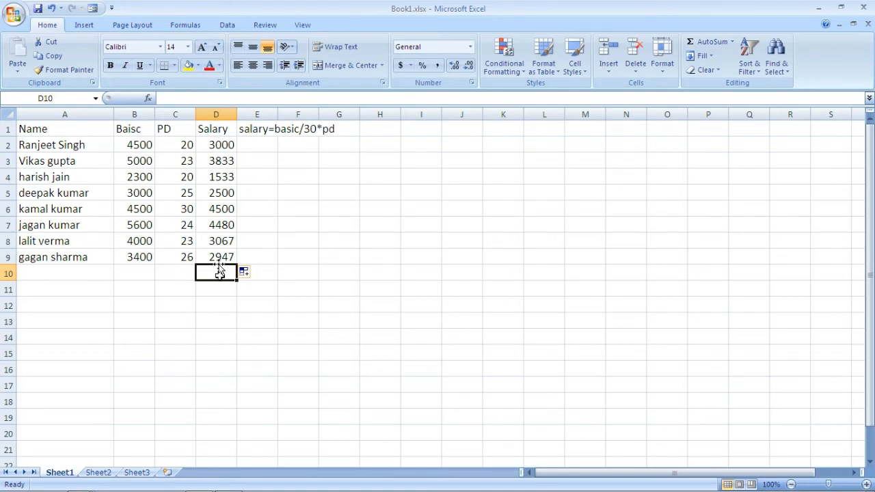
pyautogui.click(140, 272)
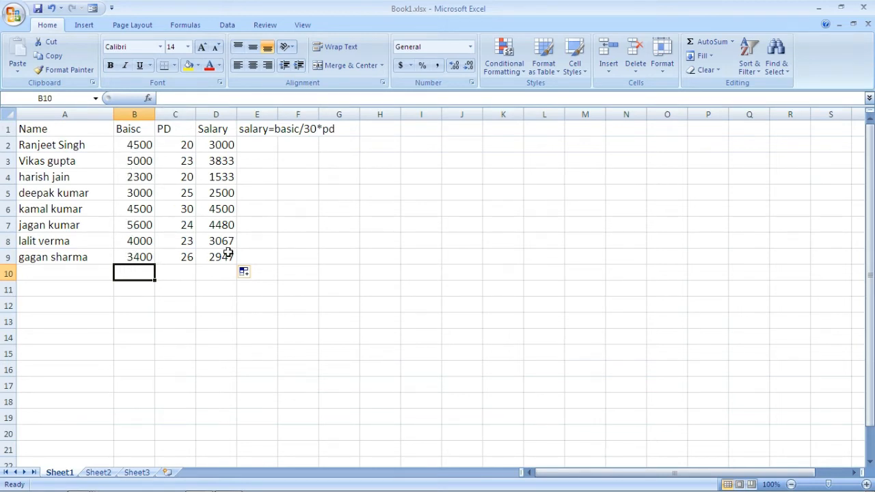
pyautogui.write('=')
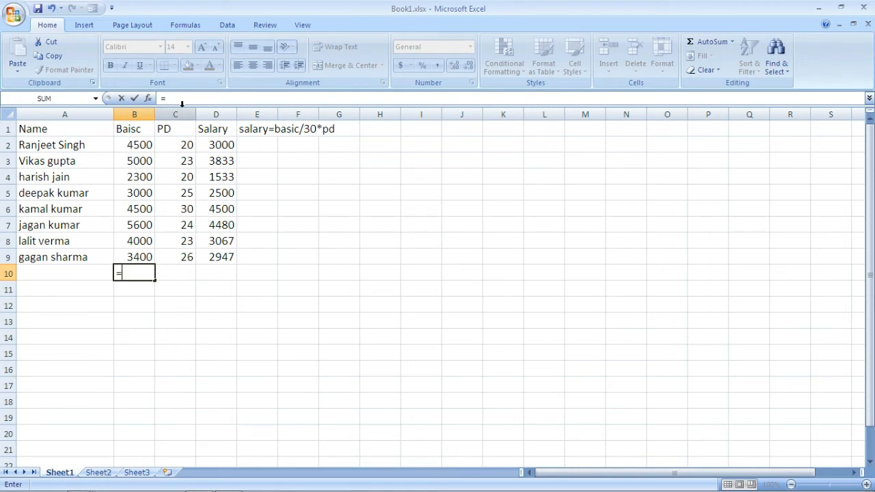
pyautogui.write('B2')
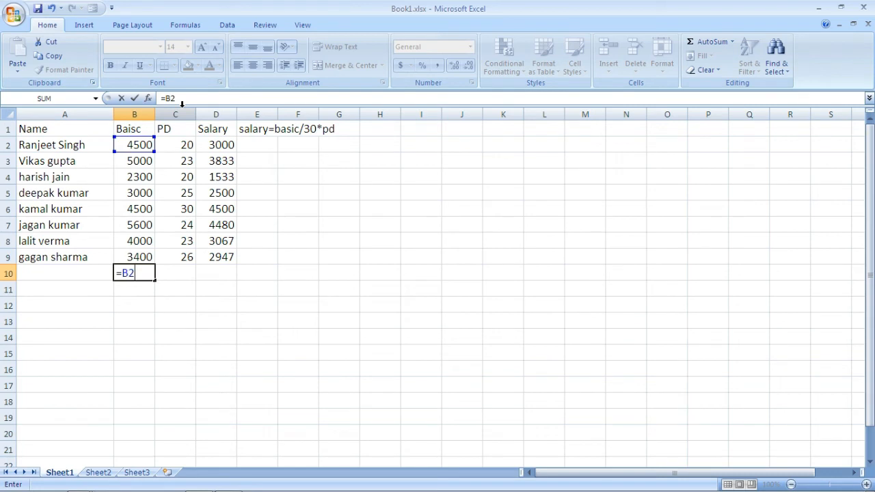
pyautogui.write('+b3')
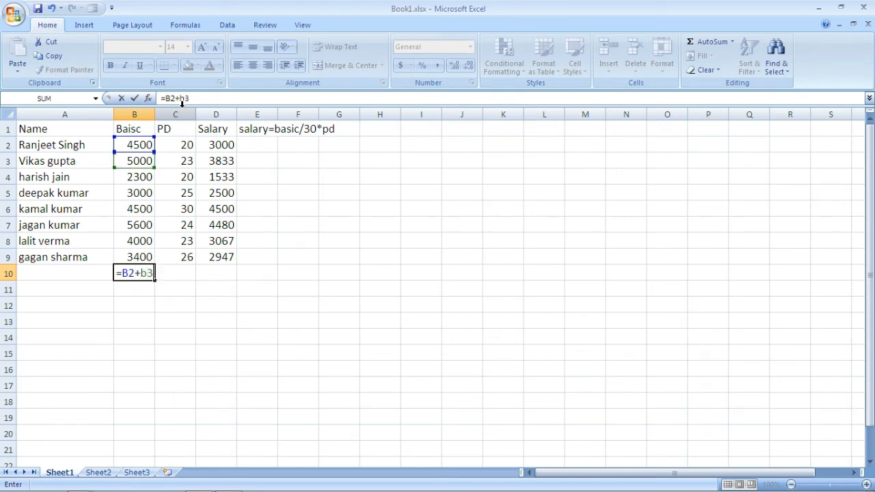
pyautogui.write('+b')
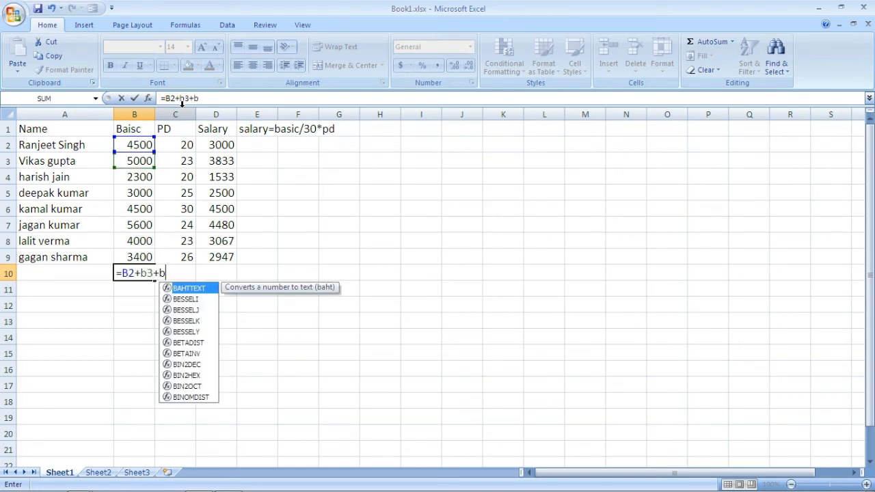
pyautogui.write('4+b5')
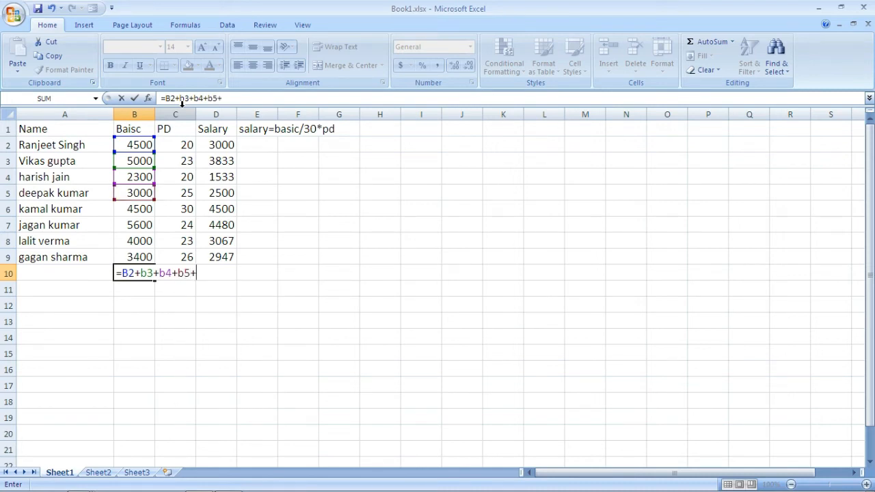
pyautogui.write('+b6+b7')
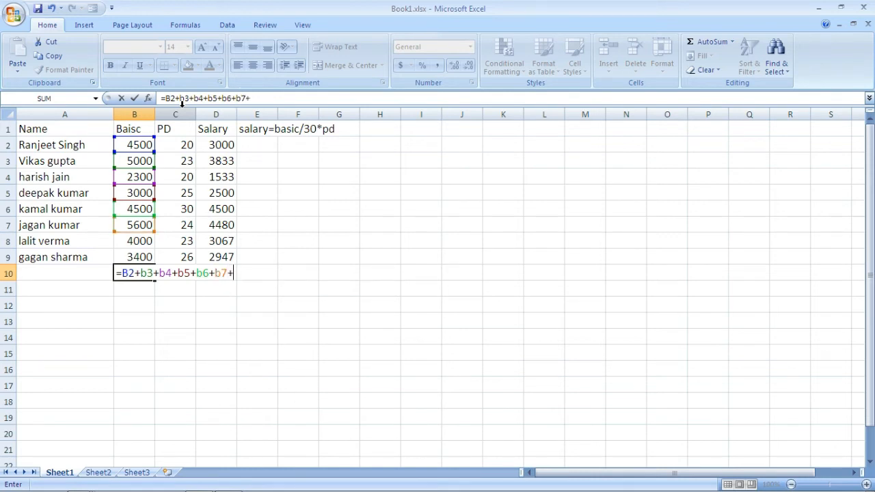
pyautogui.write('+b8+b')
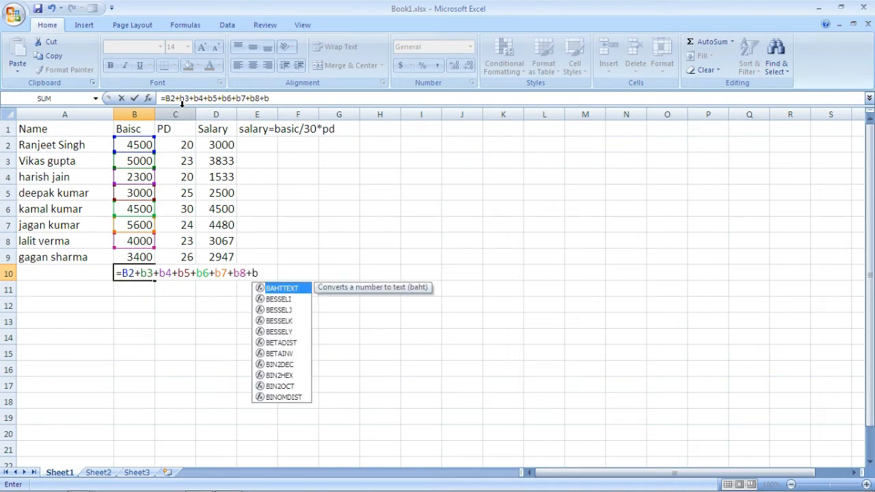
pyautogui.write('9')
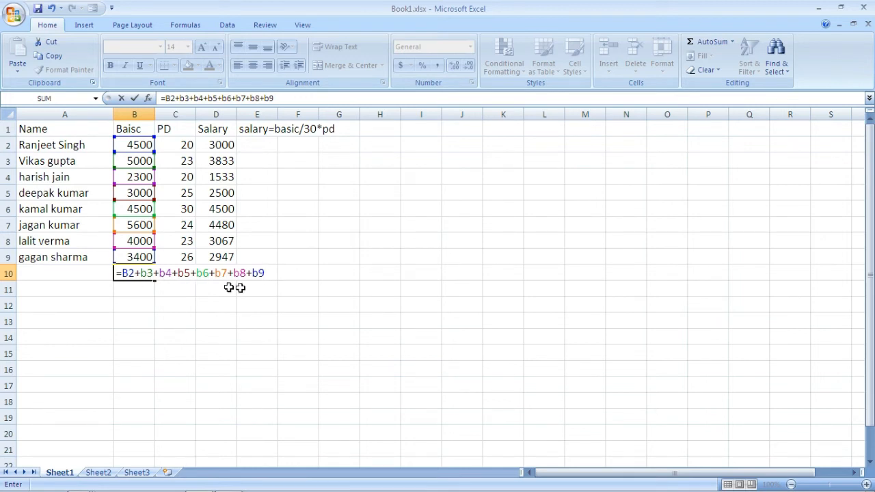
pyautogui.press('Return')
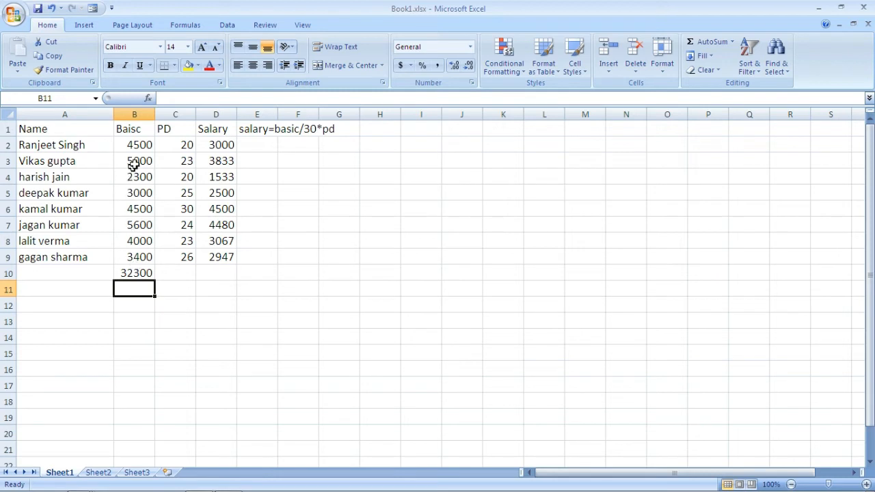
pyautogui.click(133, 273)
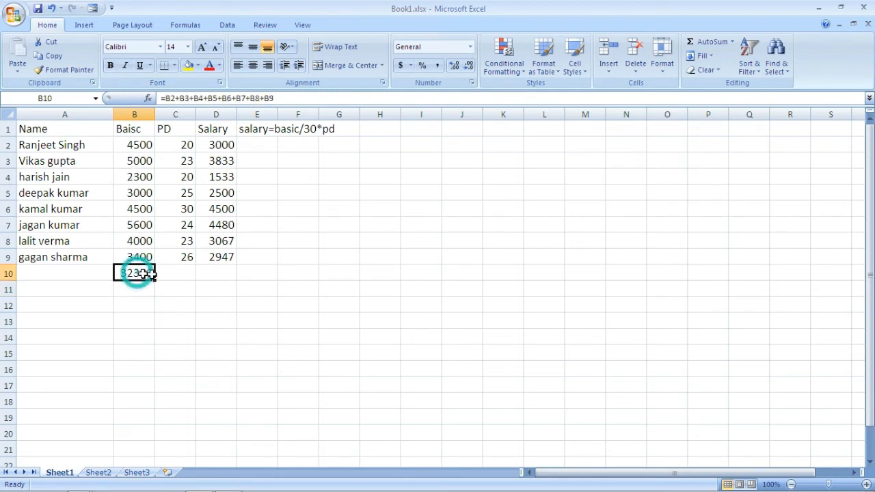
# Step: Total the PD column in C10 with the formula =sum(c2:c9)
pyautogui.click(177, 277)
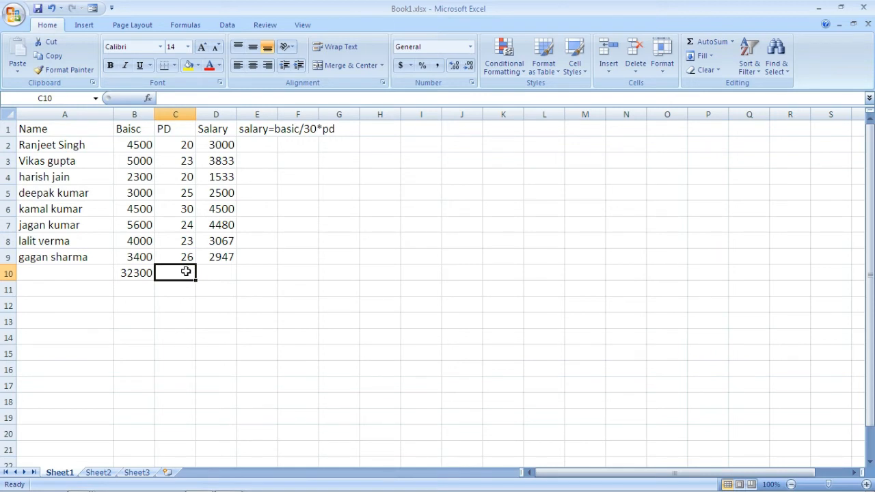
pyautogui.write('=')
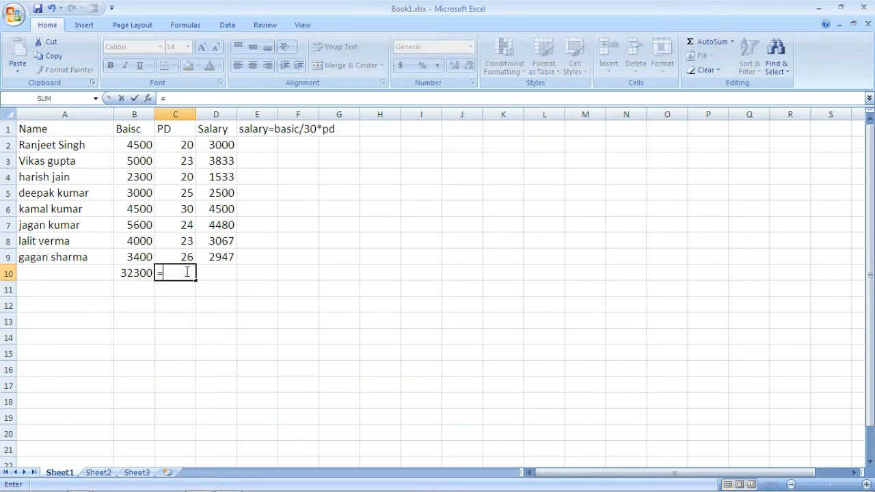
pyautogui.write('sum')
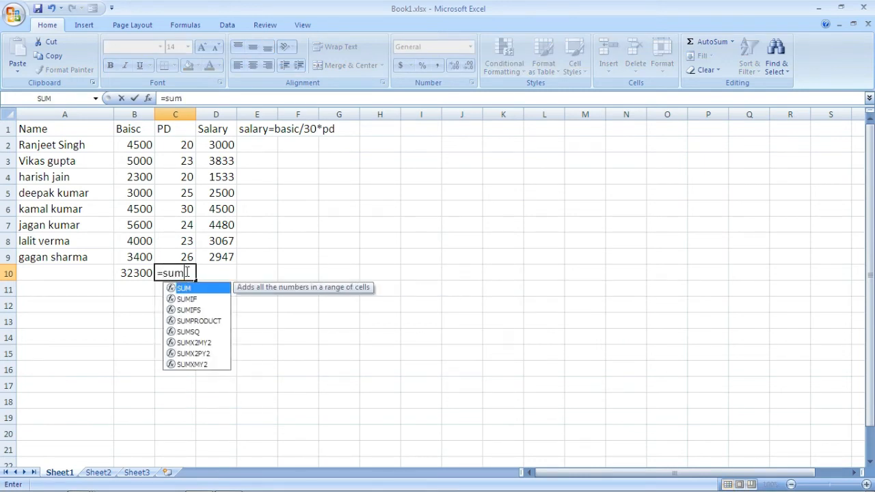
pyautogui.write('(')
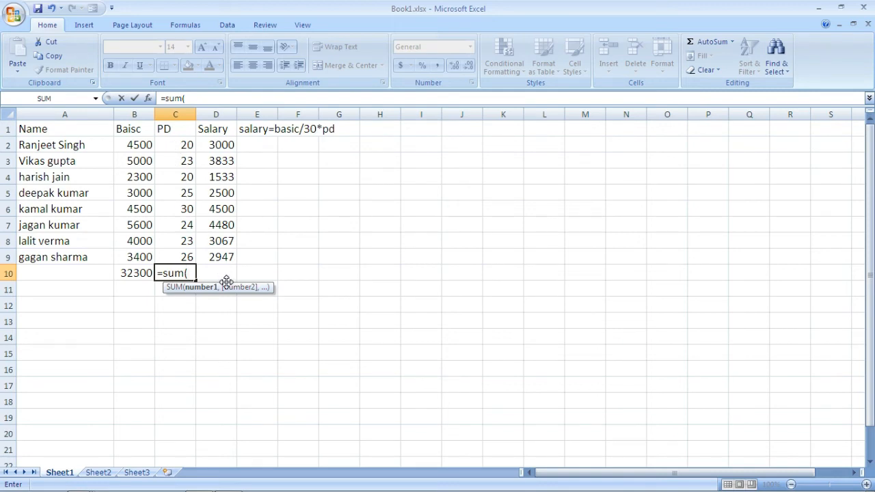
pyautogui.write('c2:')
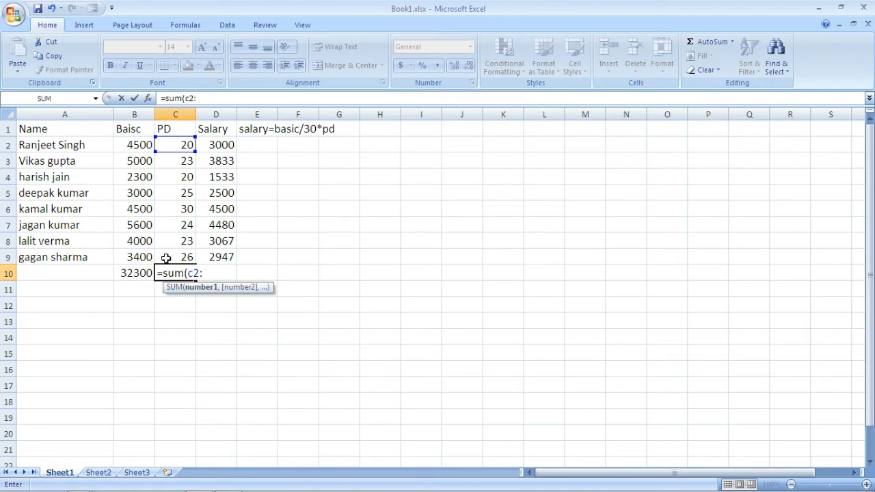
pyautogui.write('c')
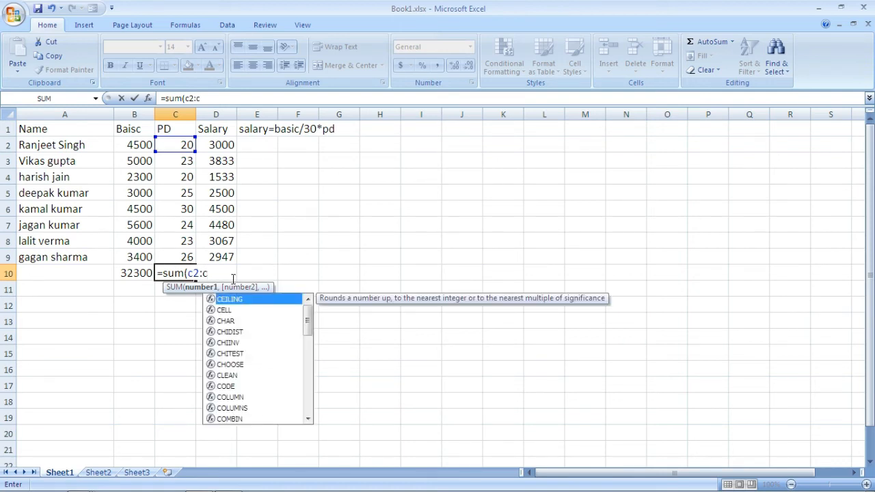
pyautogui.write('(')
pyautogui.press('BackSpace')
pyautogui.write('9')
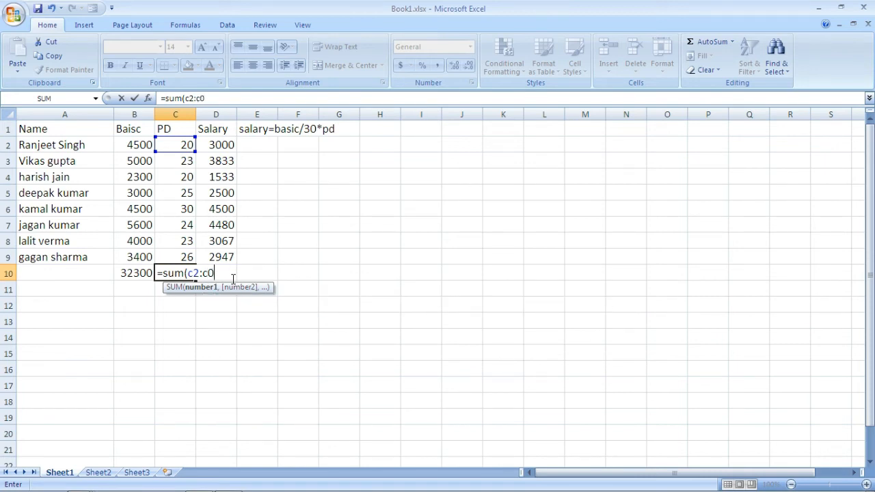
pyautogui.press('BackSpace')
pyautogui.write('9)')
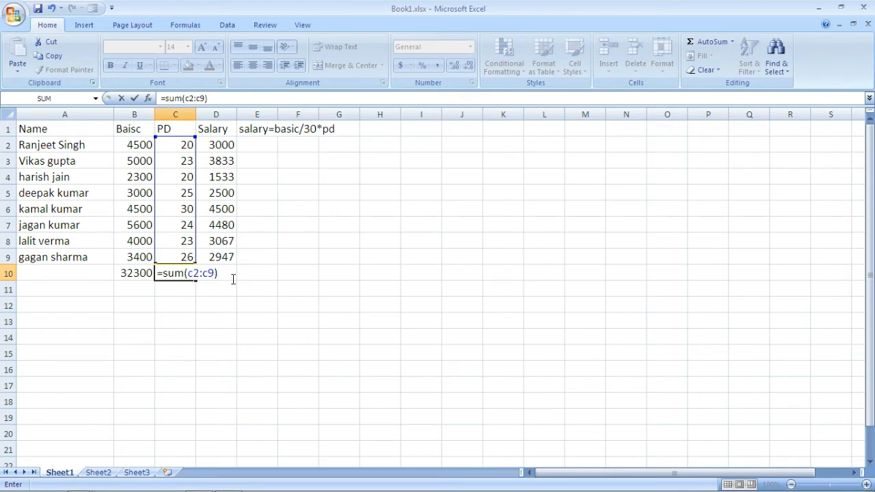
pyautogui.press('Return')
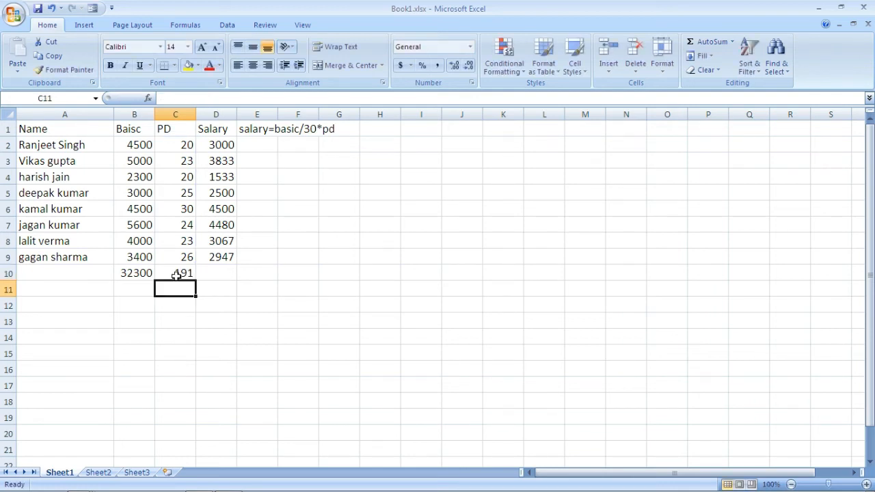
# Step: Total the Salary column in D10 with AutoSum over D2:D9
pyautogui.click(220, 273)
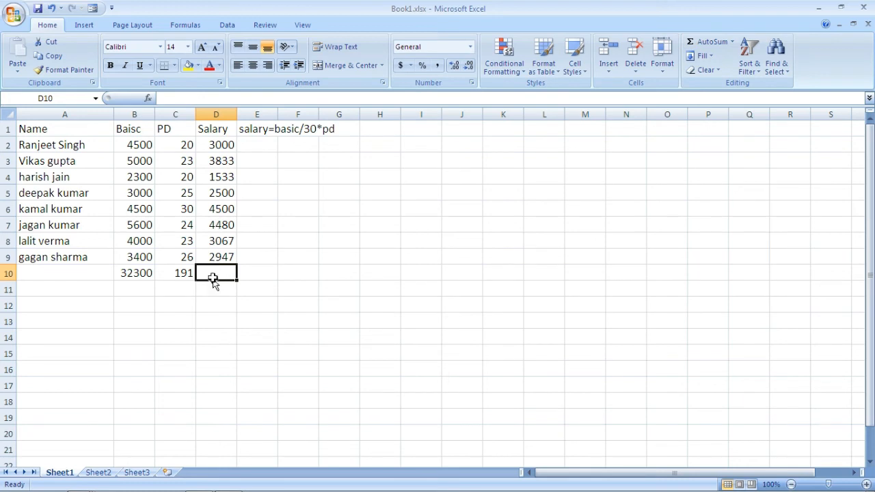
pyautogui.click(700, 42)
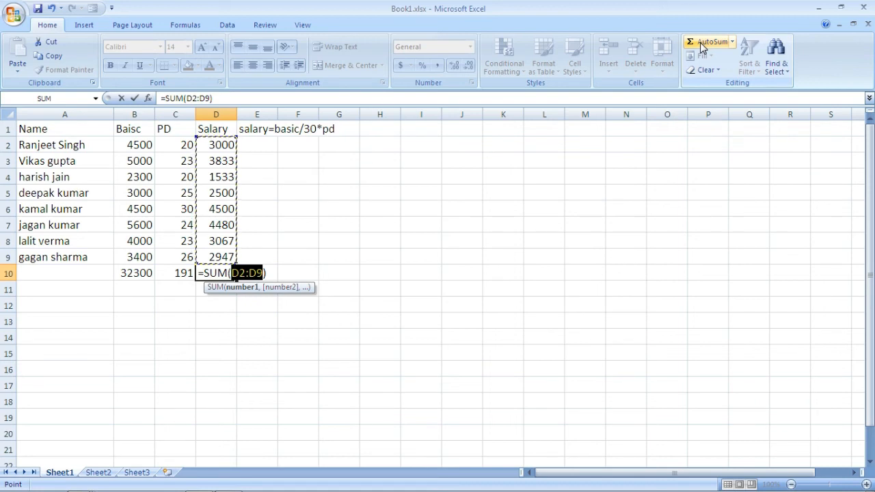
pyautogui.press('Return')
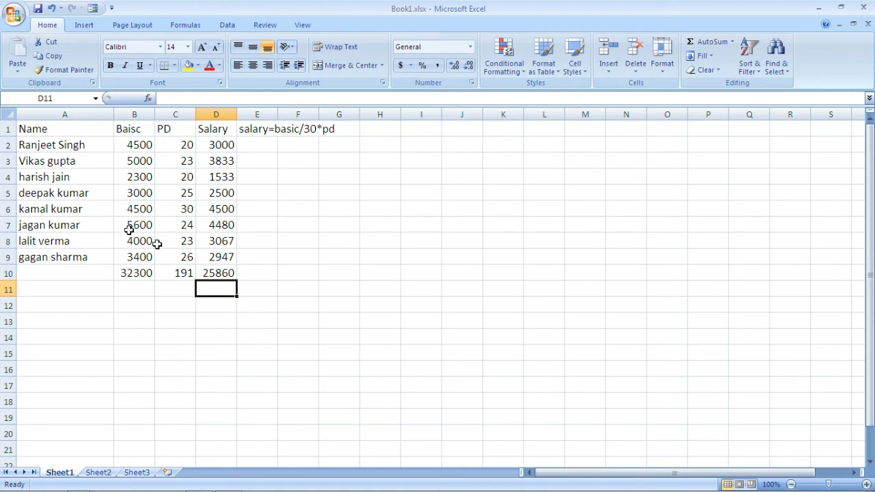
# Step: Set the PD value in C4 to 25 to test that the salary and totals recalculate
pyautogui.click(177, 178)
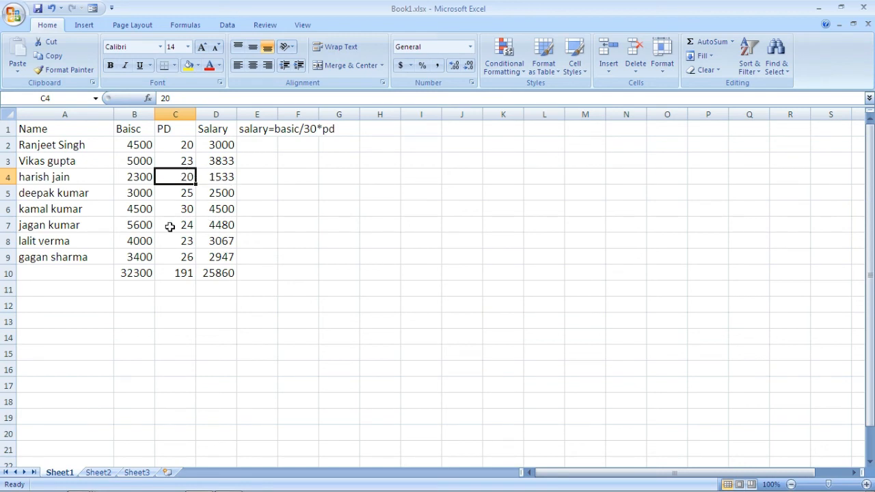
pyautogui.write('25')
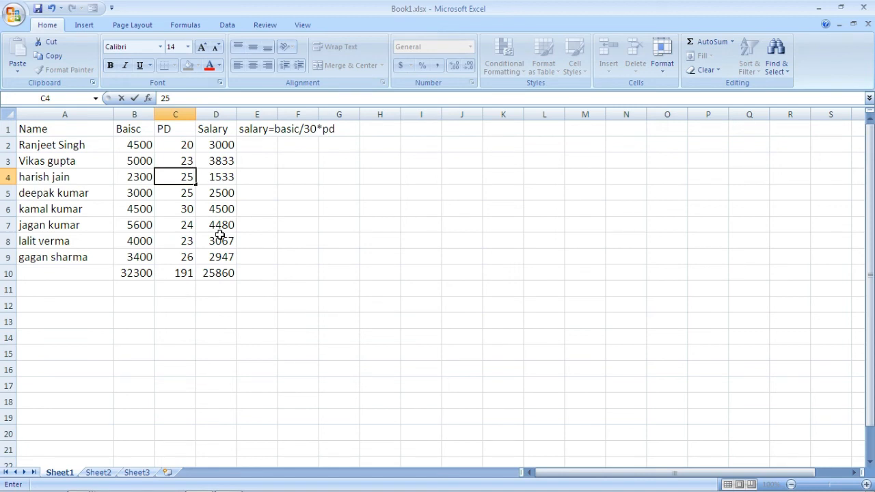
pyautogui.press('Return')
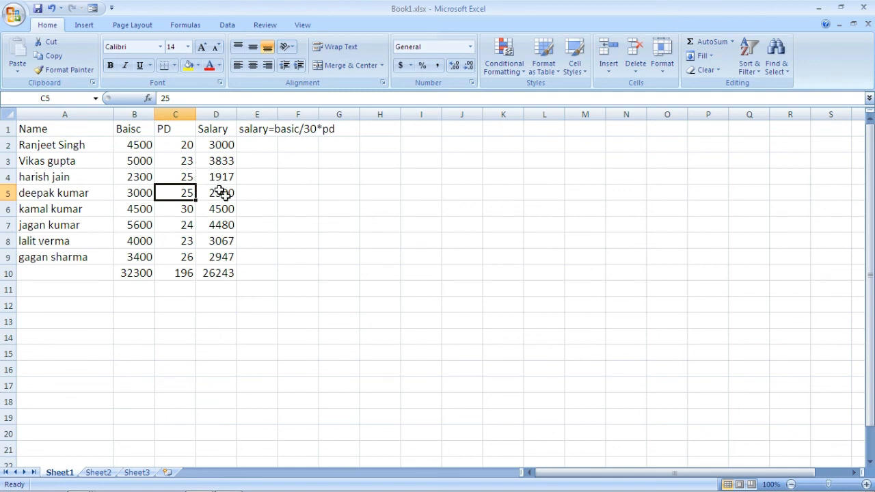
# Step: View the practice exercises on Sheet2 and Sheet3, including their tables and the formulas given for the empty columns
pyautogui.click(99, 473)
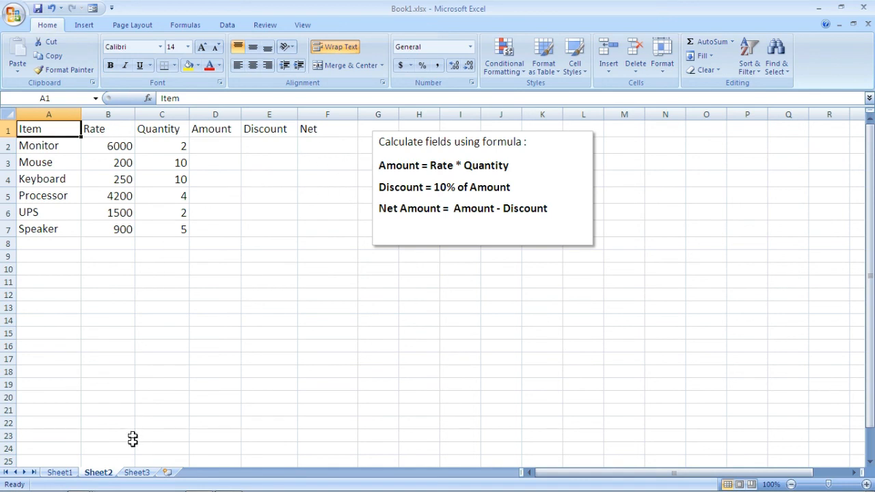
pyautogui.click(137, 472)
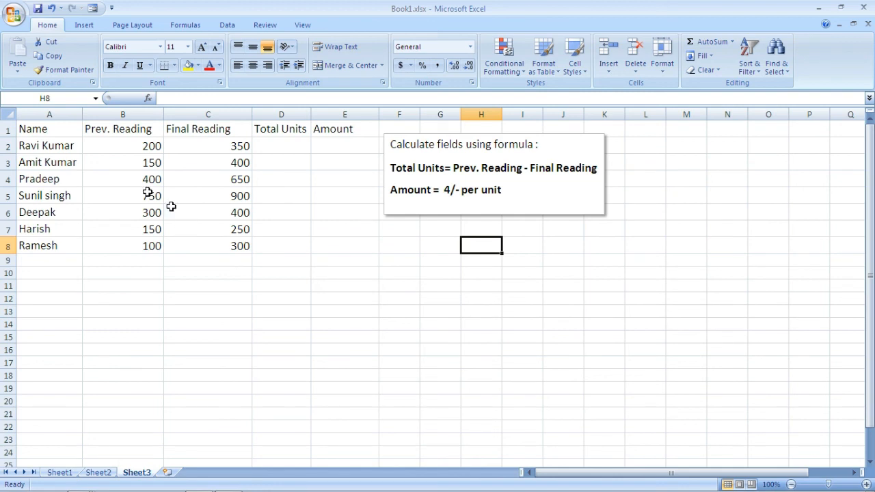